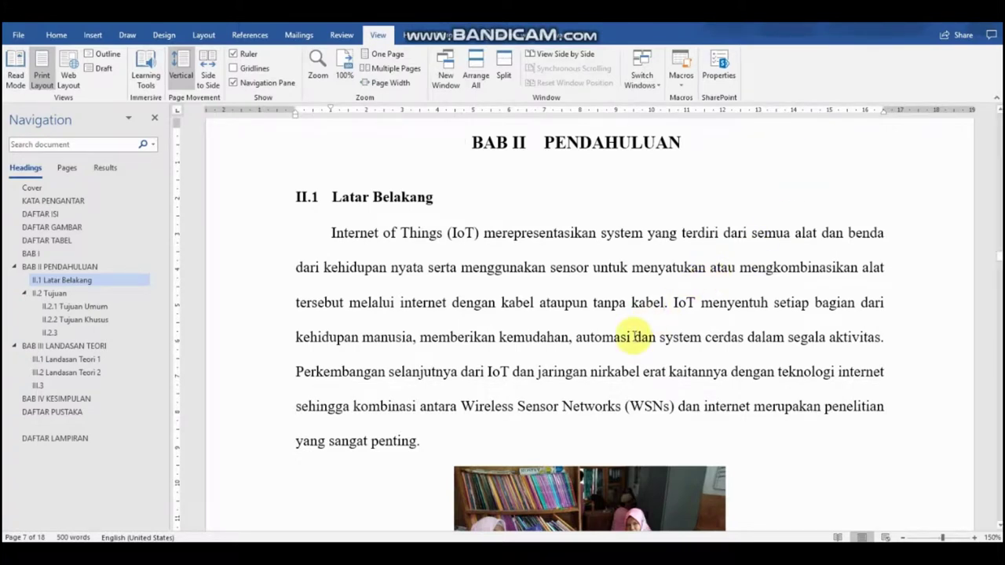
Scroll through the thesis and place the cursor in the Gambar I-1 caption
{"action": "scroll", "coordinate": [635, 336], "scroll_direction": "up", "scroll_amount": 5}
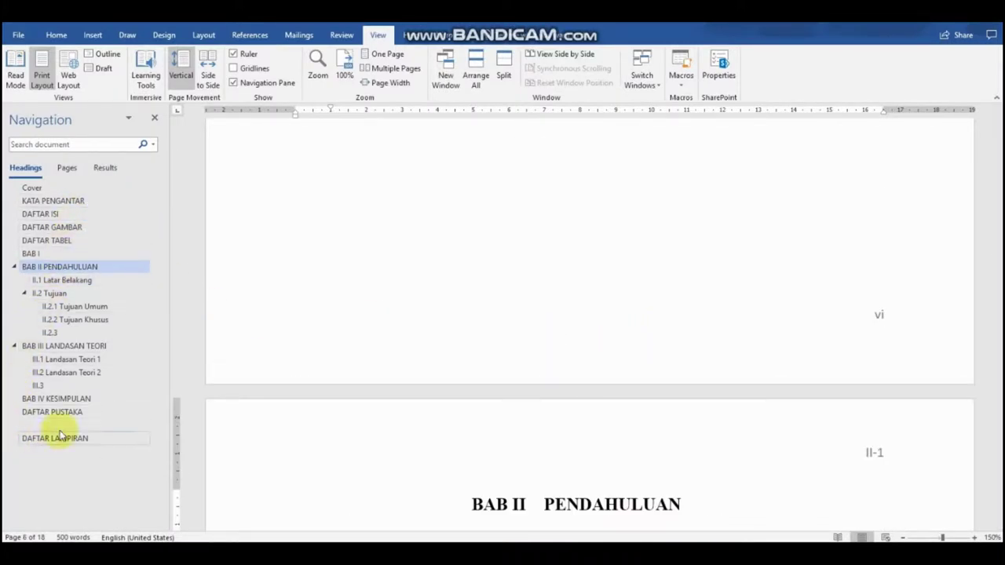
{"action": "scroll", "coordinate": [365, 269], "scroll_direction": "down", "scroll_amount": 3}
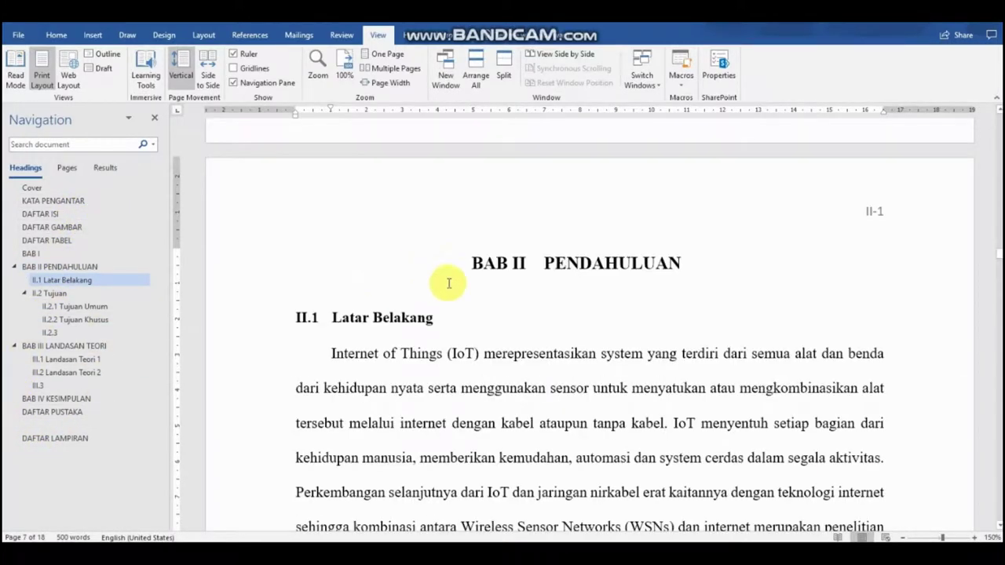
{"action": "scroll", "coordinate": [455, 286], "scroll_direction": "down", "scroll_amount": 2}
{"action": "scroll", "coordinate": [462, 292], "scroll_direction": "down", "scroll_amount": 3}
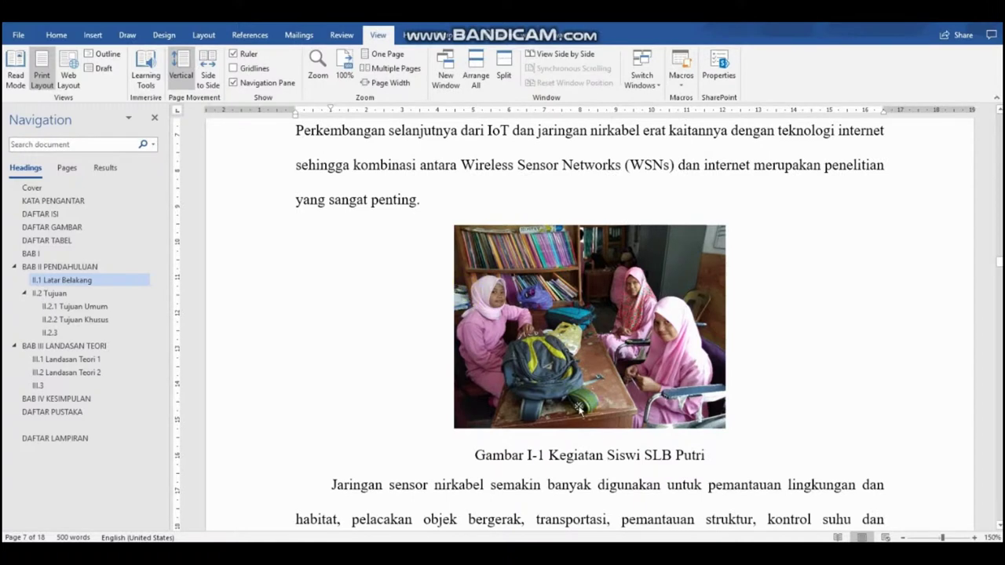
{"action": "left_click", "coordinate": [568, 455]}
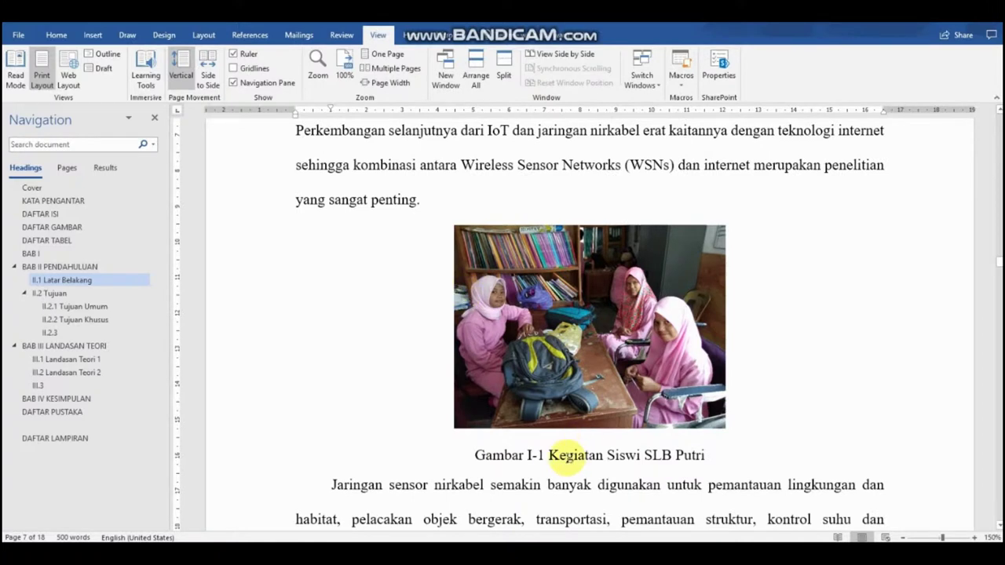
{"action": "scroll", "coordinate": [569, 454], "scroll_direction": "up", "scroll_amount": 1}
{"action": "scroll", "coordinate": [570, 447], "scroll_direction": "up", "scroll_amount": 2}
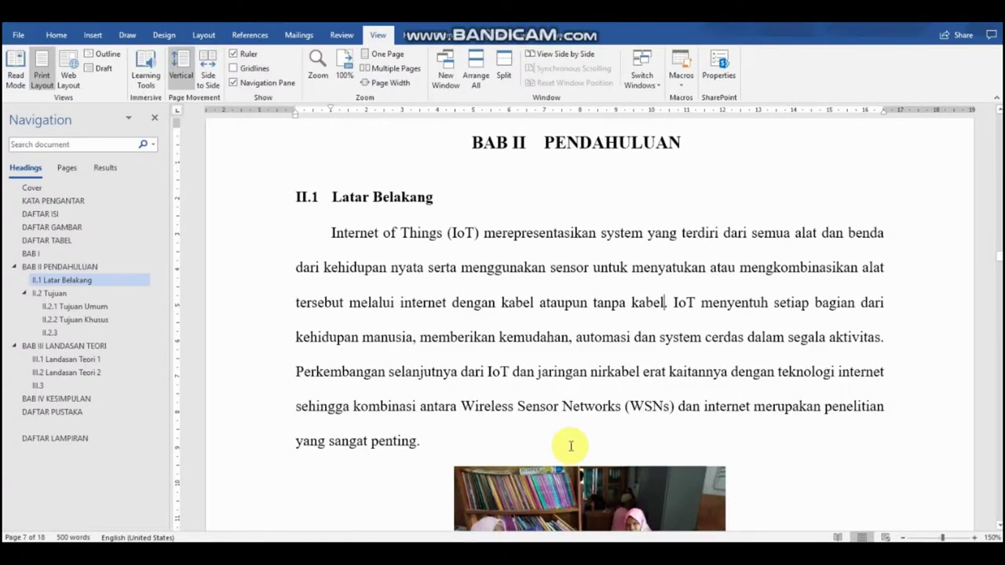
With the References tab showing, set the cursor after 'kabel' and switch to Mendeley Desktop
{"action": "left_click", "coordinate": [255, 35]}
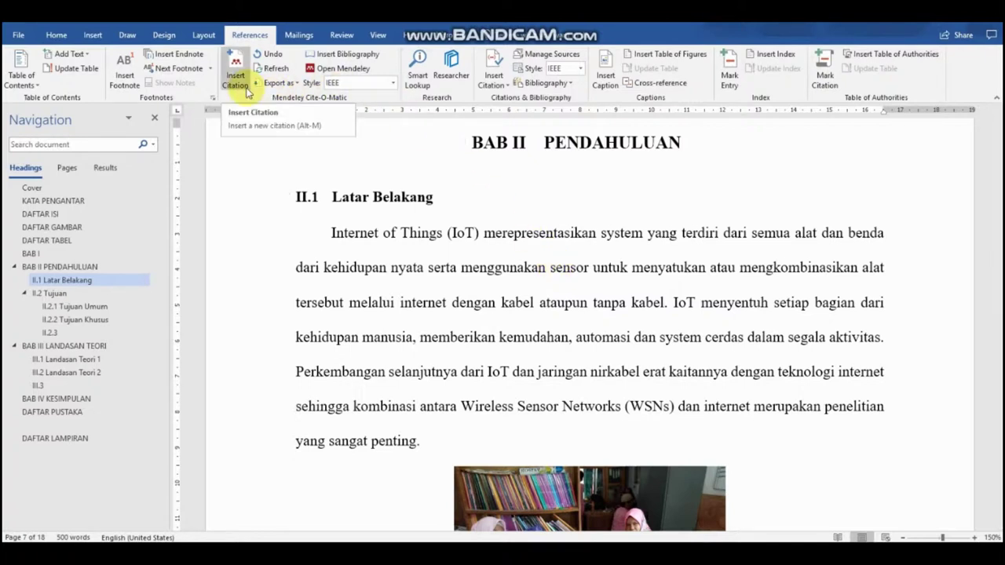
{"action": "left_click", "coordinate": [666, 302]}
{"action": "key", "text": "alt+Tab"}
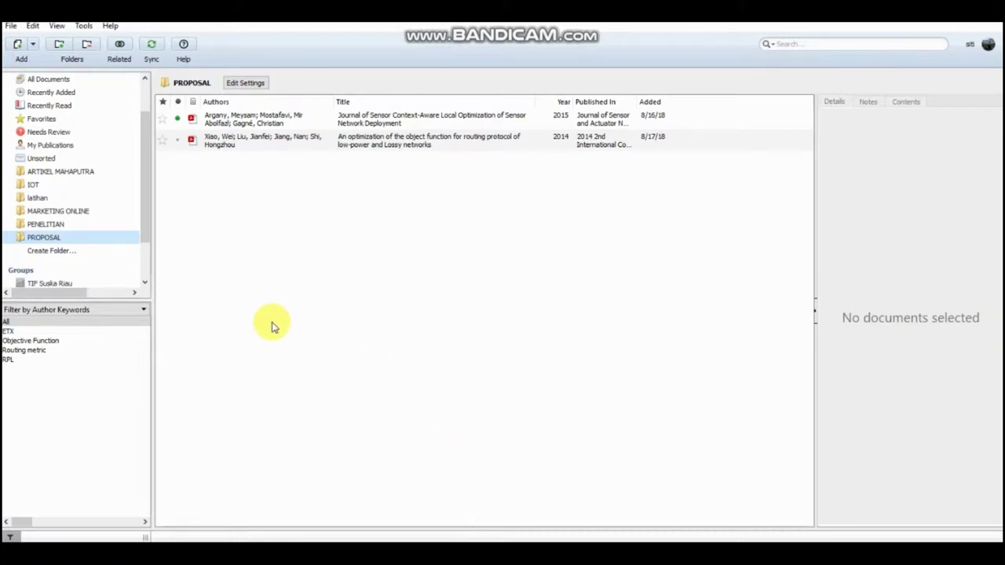
Create a library folder named TUGAS AKHIR and select it
{"action": "left_click", "coordinate": [50, 251]}
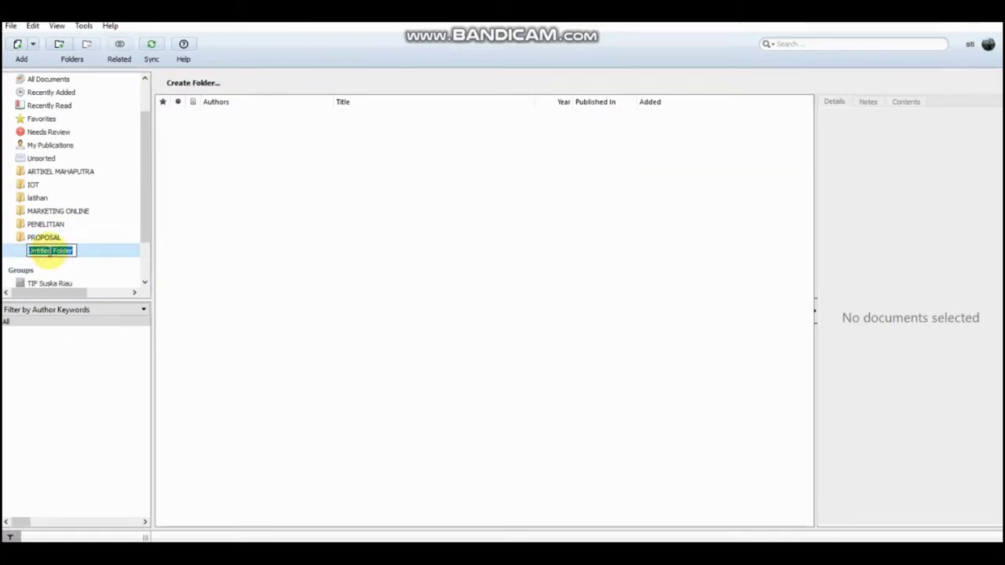
{"action": "type", "text": "TUGAS AKHIR"}
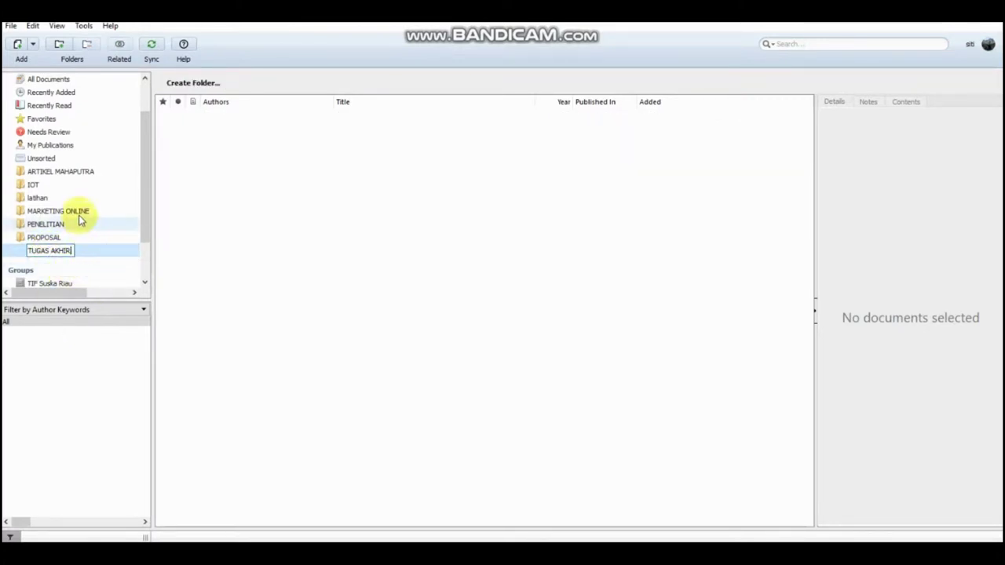
{"action": "key", "text": "Return"}
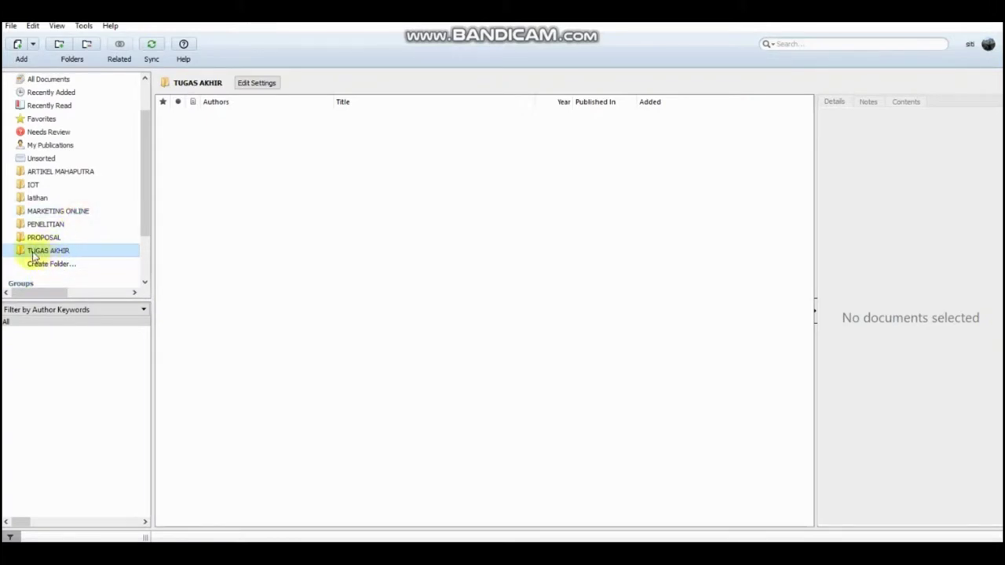
{"action": "left_click", "coordinate": [38, 253]}
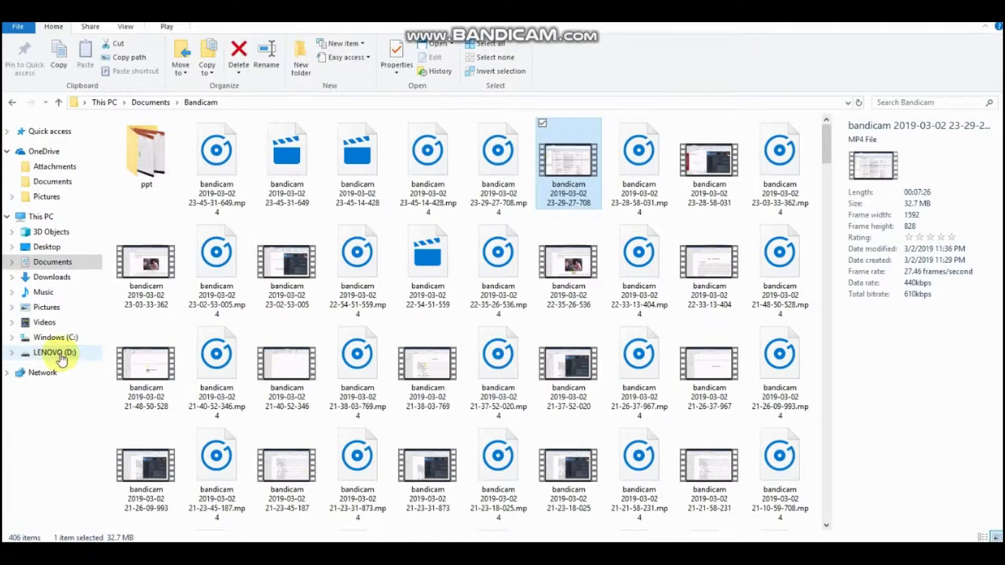
Browse drive D to JURNAL and ready Mendeley's empty TUGAS AKHIR folder as the drop target
{"action": "left_click", "coordinate": [62, 350]}
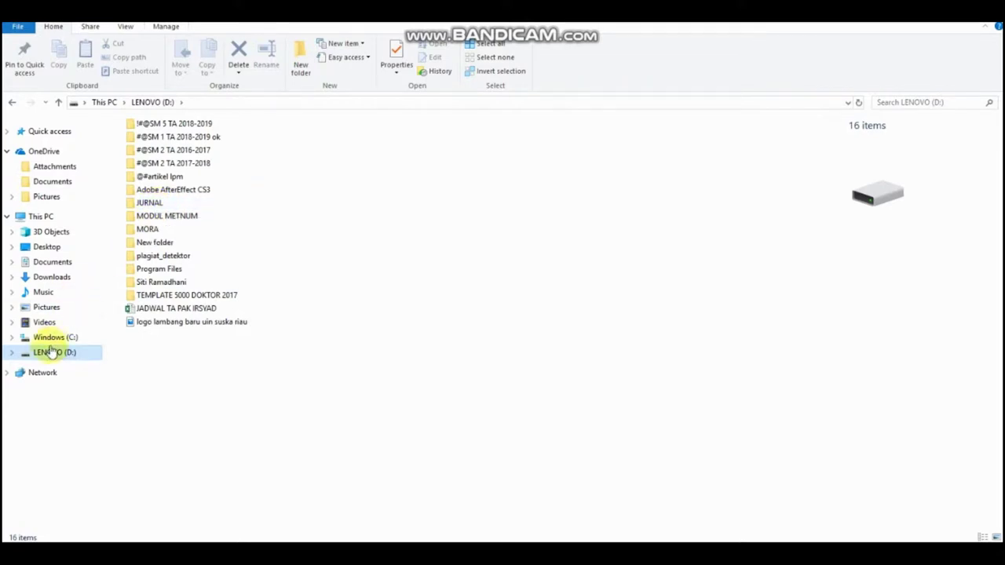
{"action": "double_click", "coordinate": [156, 202]}
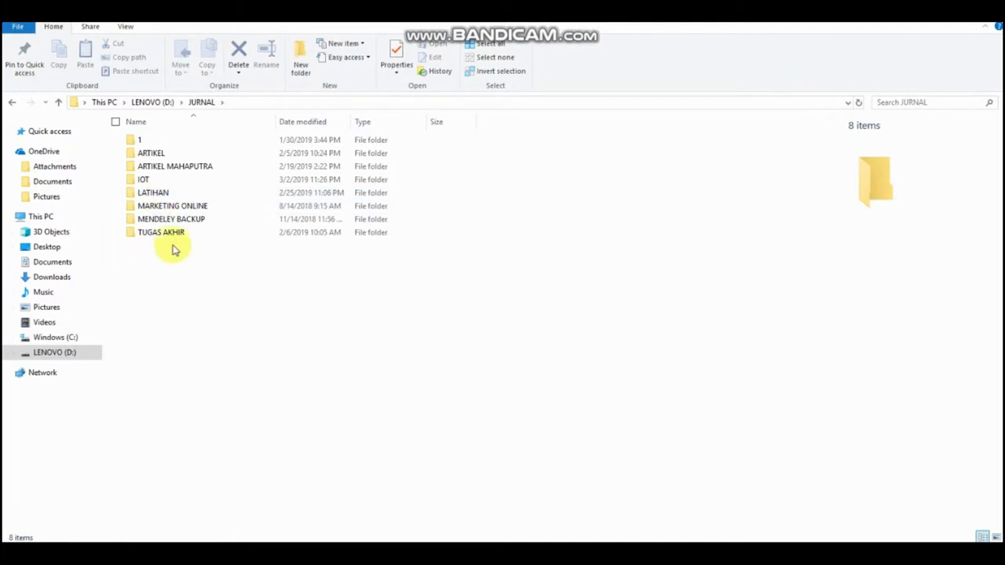
{"action": "left_click", "coordinate": [173, 236]}
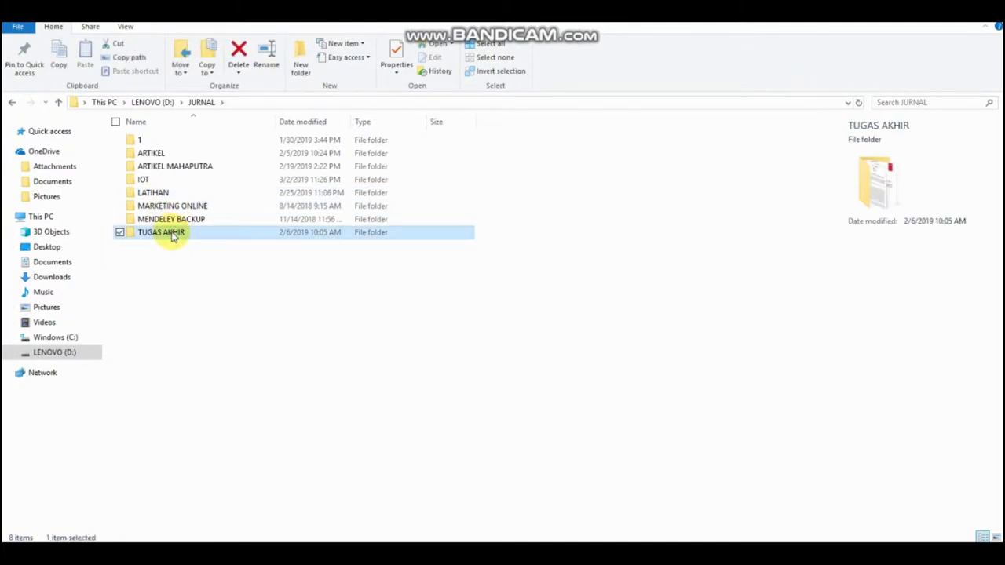
{"action": "left_click", "coordinate": [452, 553]}
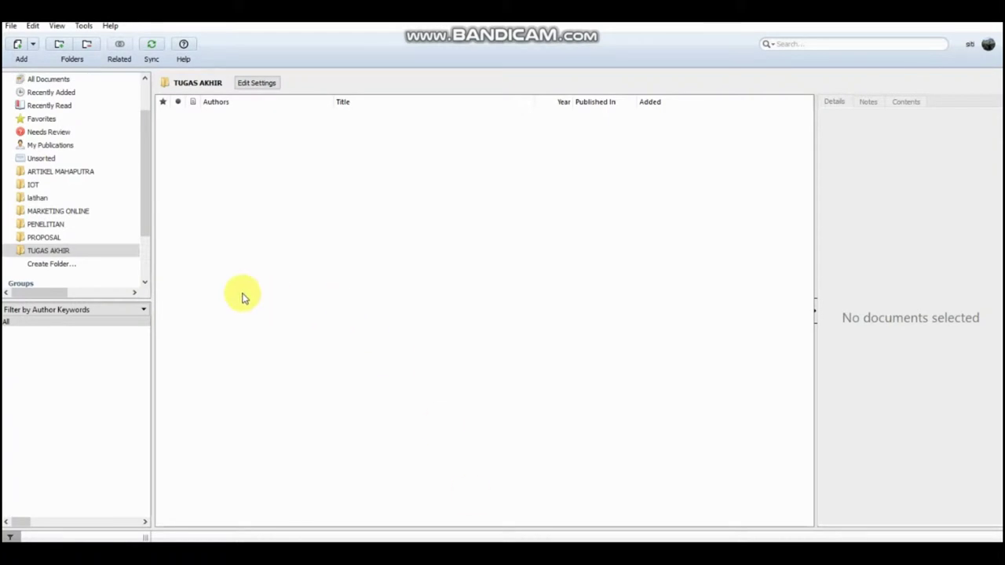
{"action": "left_click", "coordinate": [69, 251]}
{"action": "left_click", "coordinate": [195, 413]}
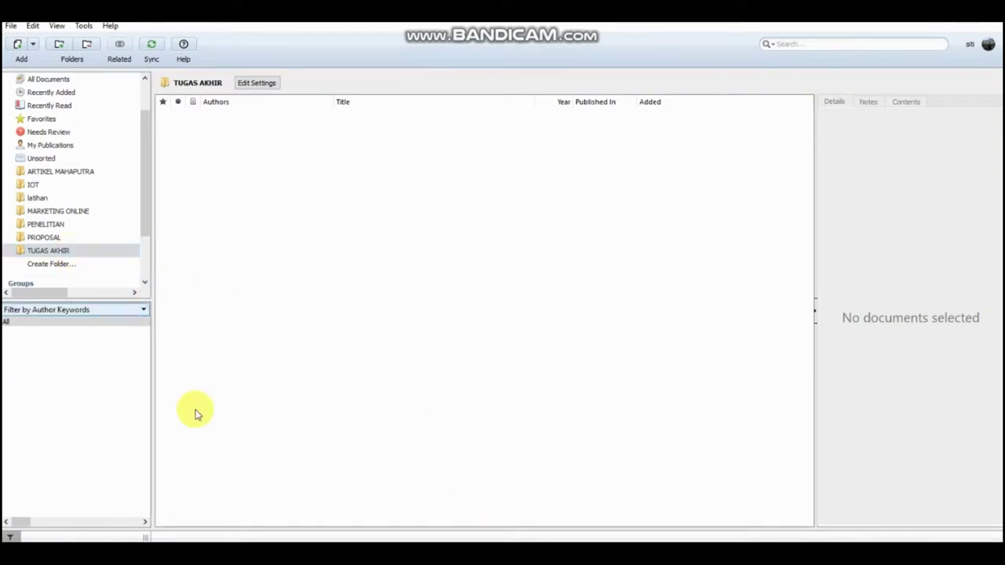
{"action": "key", "text": "alt+Tab"}
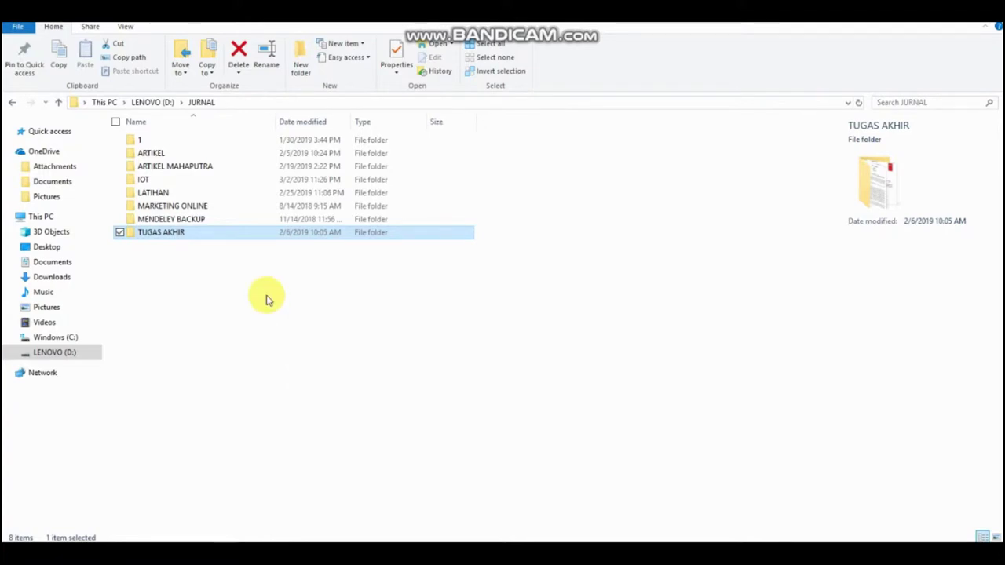
Drag four PDFs (A Dialogue of the Deaf, accessible options, Compressed-PDF, custumer behavior) into Mendeley
{"action": "double_click", "coordinate": [188, 236]}
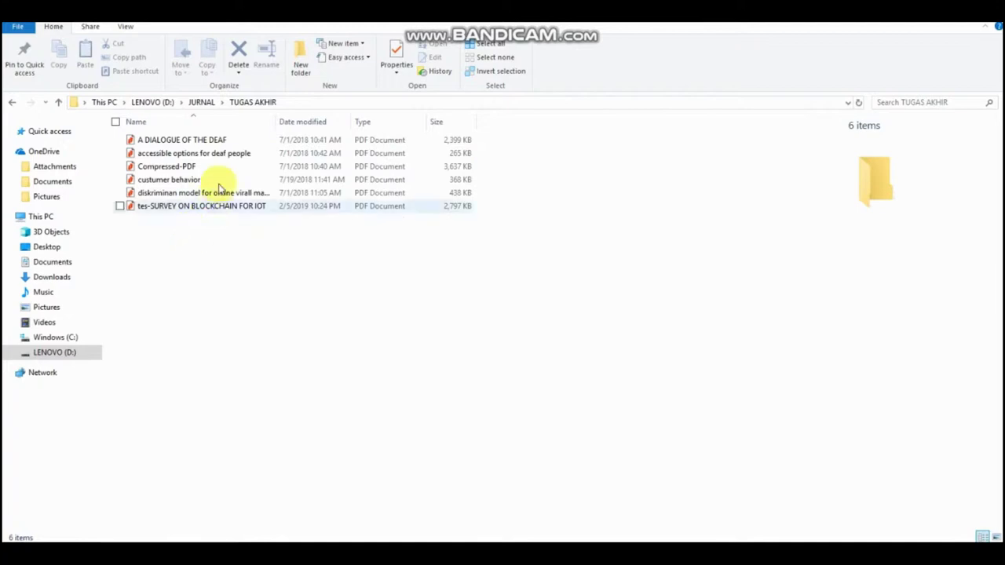
{"action": "left_click", "coordinate": [202, 139]}
{"action": "left_click", "coordinate": [175, 154], "text": "ctrl"}
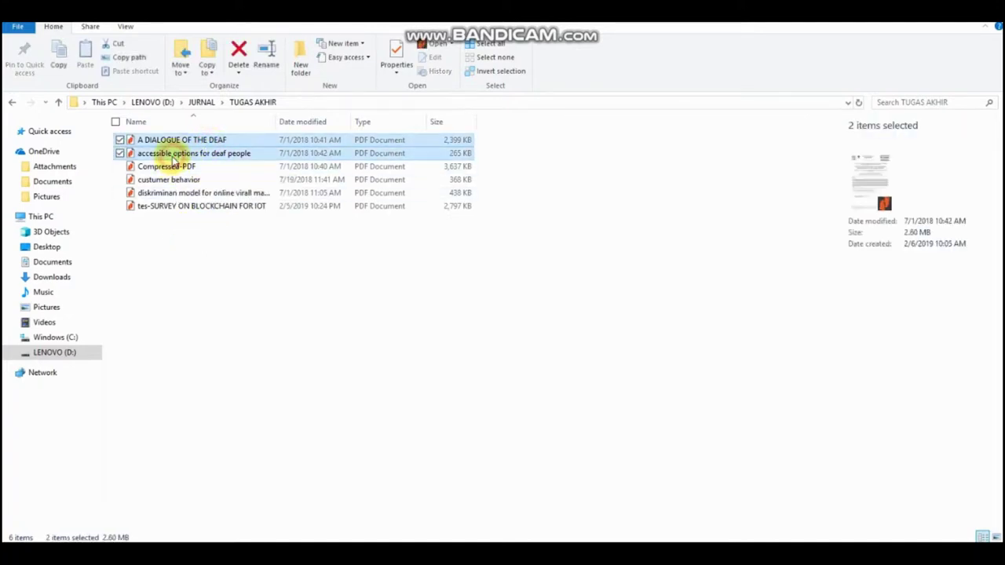
{"action": "left_click", "coordinate": [171, 167], "text": "ctrl"}
{"action": "left_click", "coordinate": [166, 180], "text": "ctrl"}
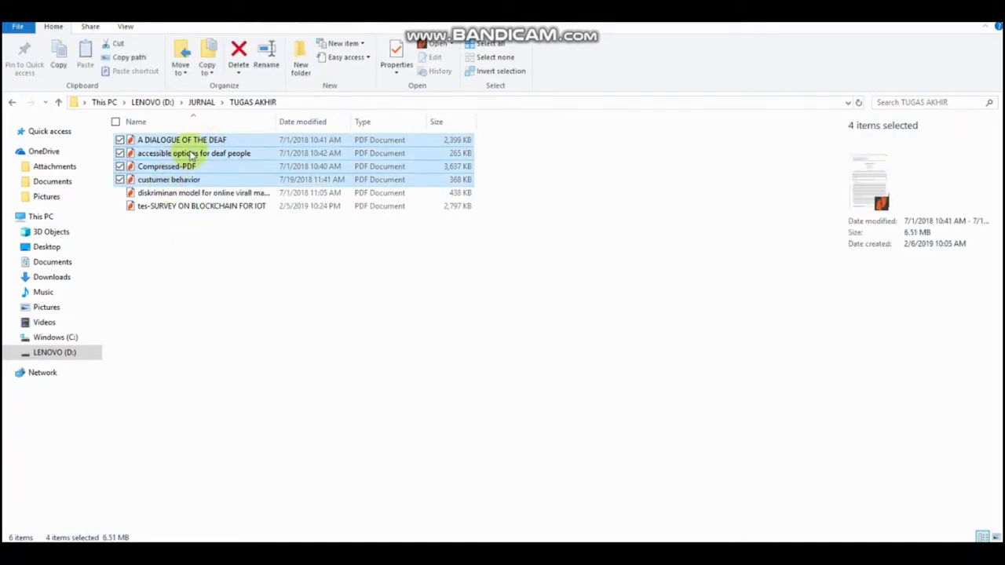
{"action": "mouse_move", "coordinate": [191, 153]}
{"action": "left_mouse_down"}
{"action": "mouse_move", "coordinate": [475, 534]}
{"action": "mouse_move", "coordinate": [396, 219]}
{"action": "left_mouse_up"}
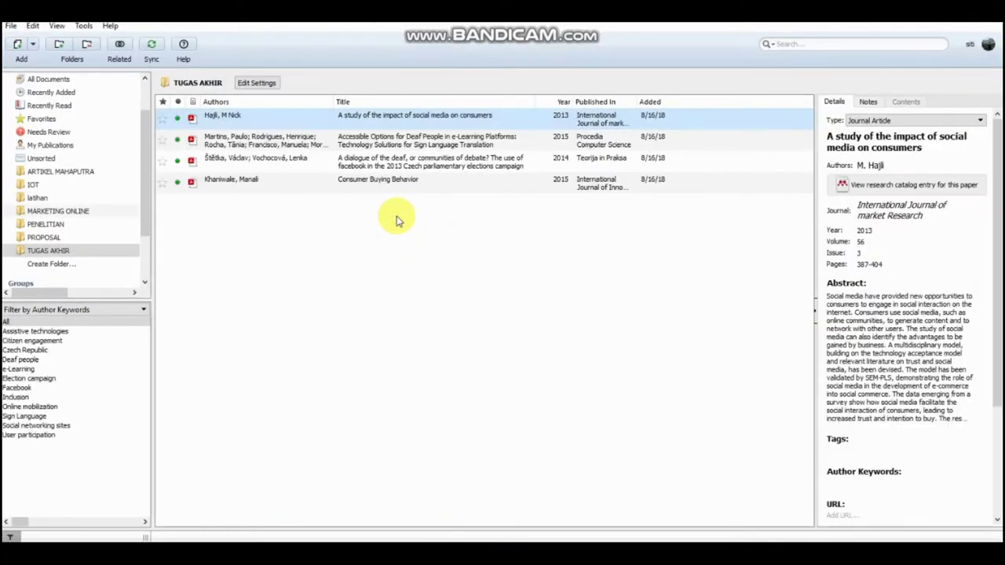
Open 'A study of the impact of social media on consumers' in the PDF reader
{"action": "left_click", "coordinate": [384, 251]}
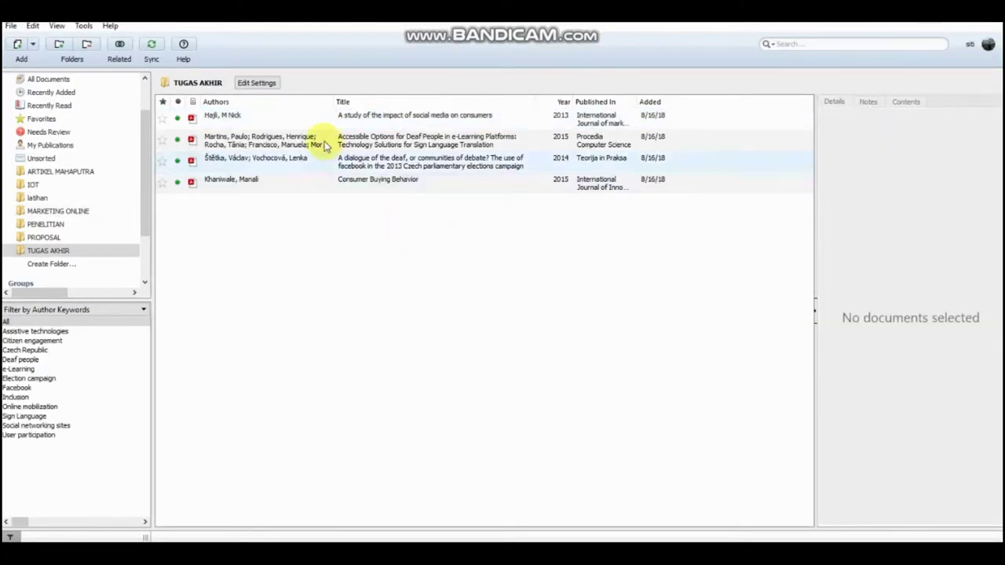
{"action": "double_click", "coordinate": [314, 117]}
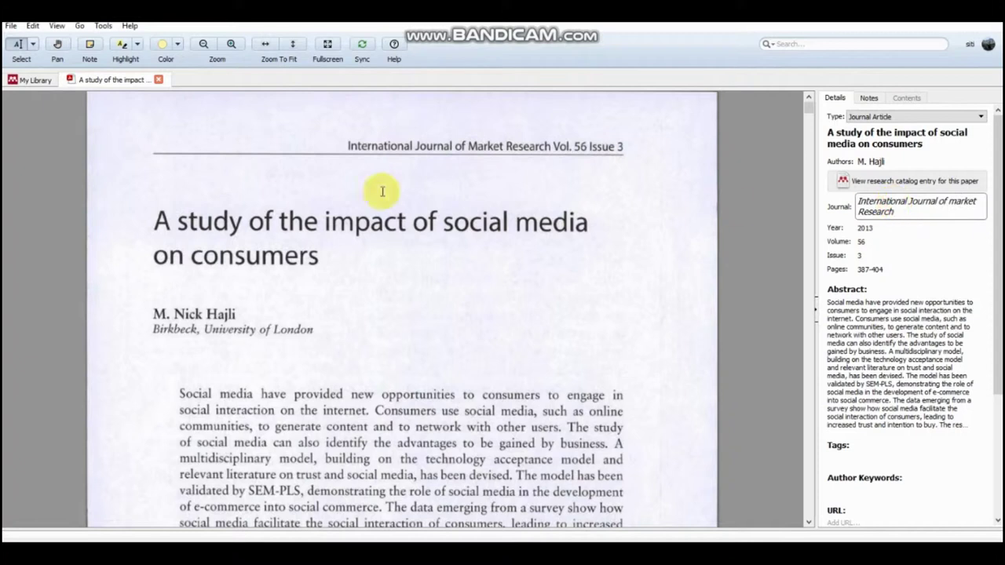
Check the social media paper's title and author entry against its PDF
{"action": "double_click", "coordinate": [160, 229]}
{"action": "left_click_drag", "start_coordinate": [230, 239], "coordinate": [298, 255]}
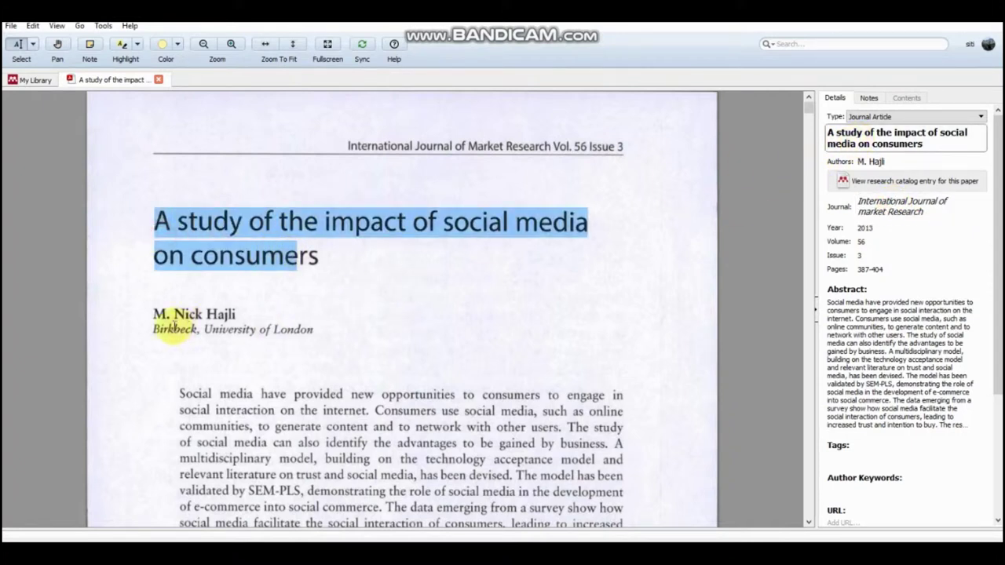
{"action": "left_click", "coordinate": [149, 314]}
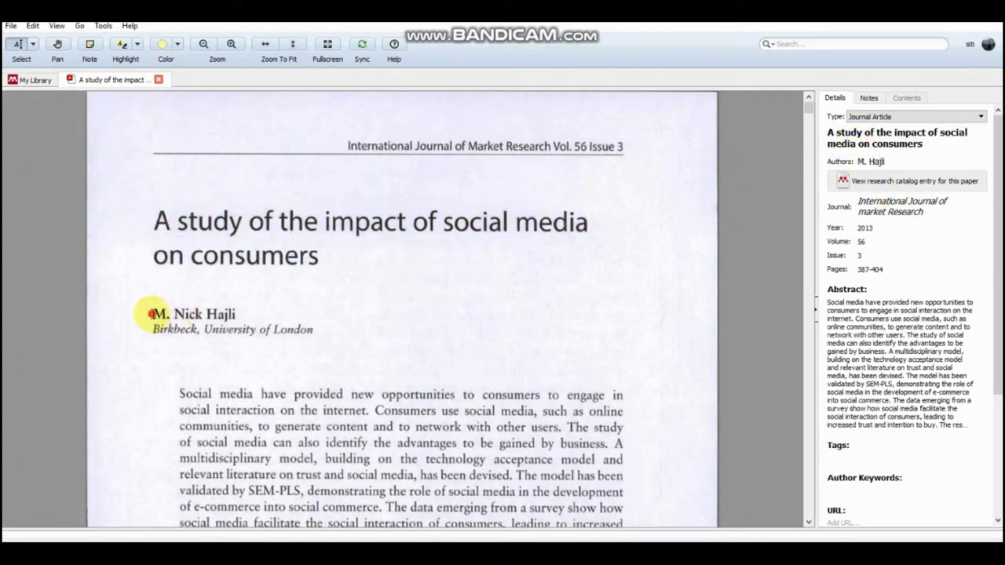
{"action": "left_click", "coordinate": [875, 162]}
{"action": "type", "text": ", M Nick"}
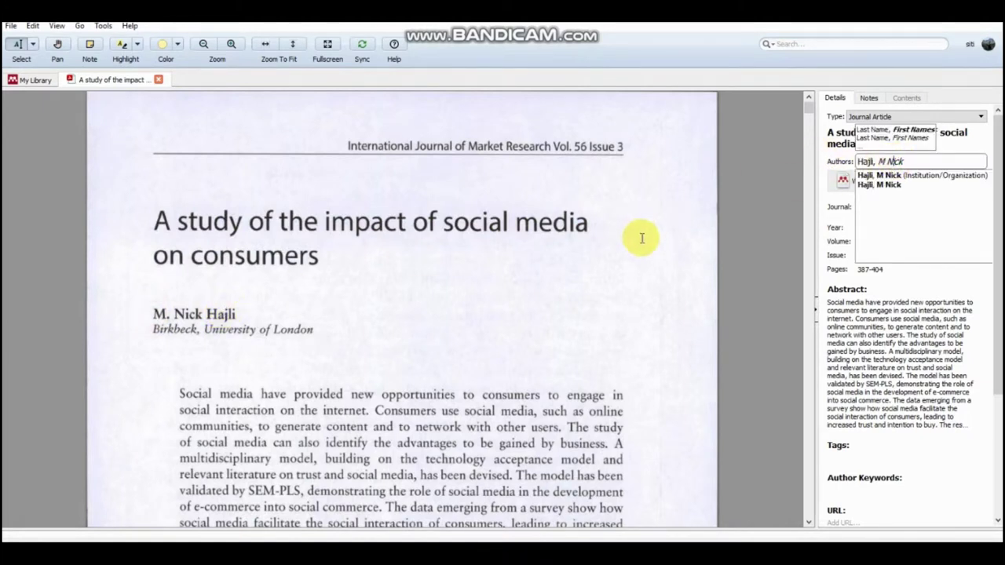
{"action": "left_click", "coordinate": [378, 378]}
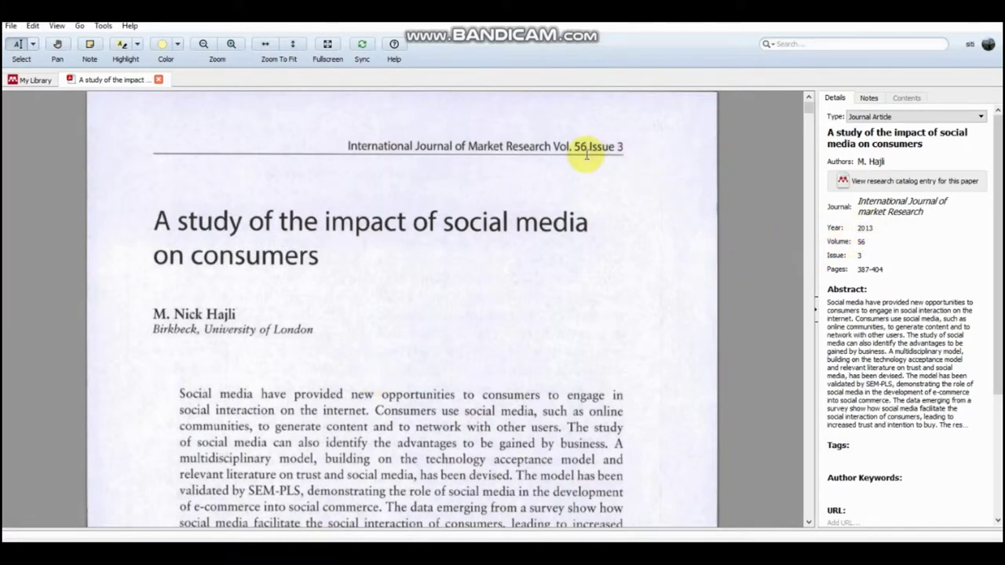
{"action": "scroll", "coordinate": [588, 245], "scroll_direction": "down", "scroll_amount": 5}
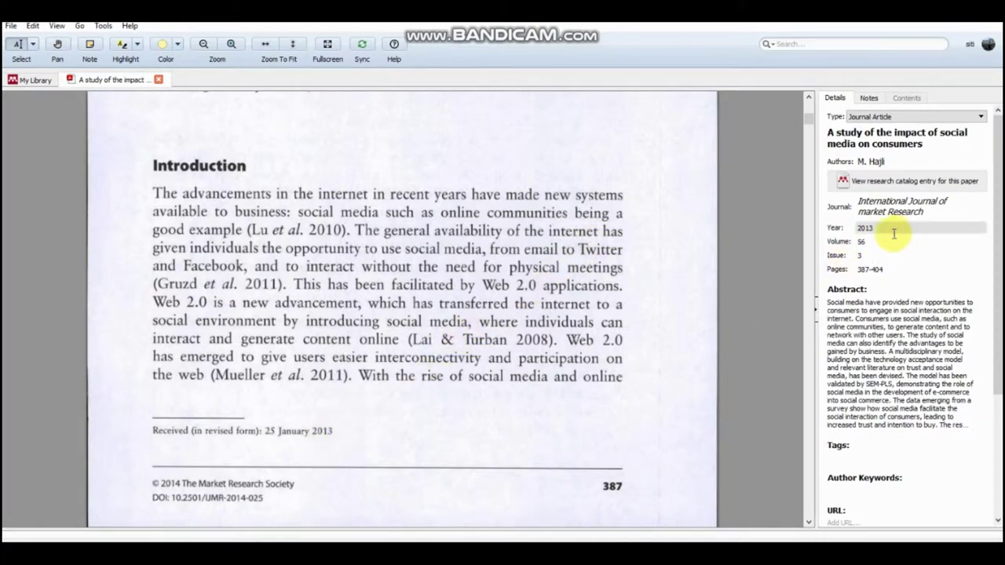
{"action": "scroll", "coordinate": [661, 249], "scroll_direction": "up", "scroll_amount": 1}
{"action": "scroll", "coordinate": [662, 249], "scroll_direction": "up", "scroll_amount": 3}
{"action": "scroll", "coordinate": [610, 210], "scroll_direction": "up", "scroll_amount": 1}
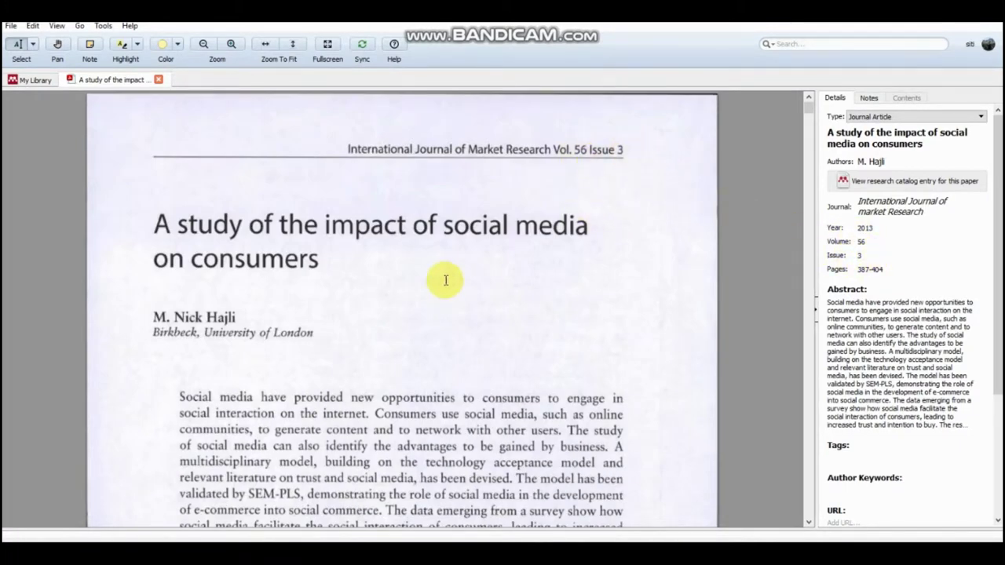
{"action": "scroll", "coordinate": [445, 280], "scroll_direction": "down", "scroll_amount": 5}
{"action": "scroll", "coordinate": [445, 280], "scroll_direction": "down", "scroll_amount": 5}
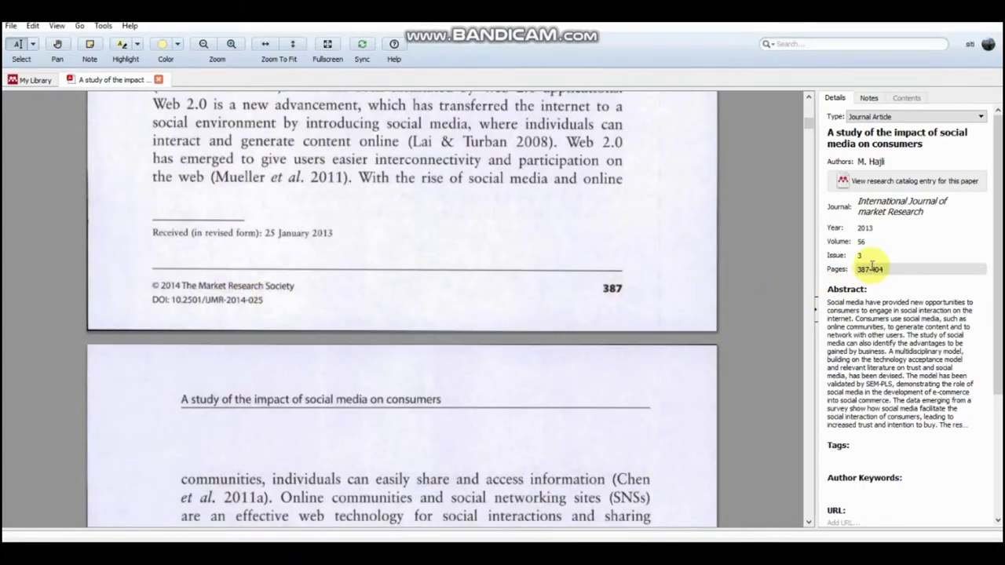
{"action": "scroll", "coordinate": [590, 297], "scroll_direction": "down", "scroll_amount": 5}
{"action": "scroll", "coordinate": [589, 294], "scroll_direction": "down", "scroll_amount": 5}
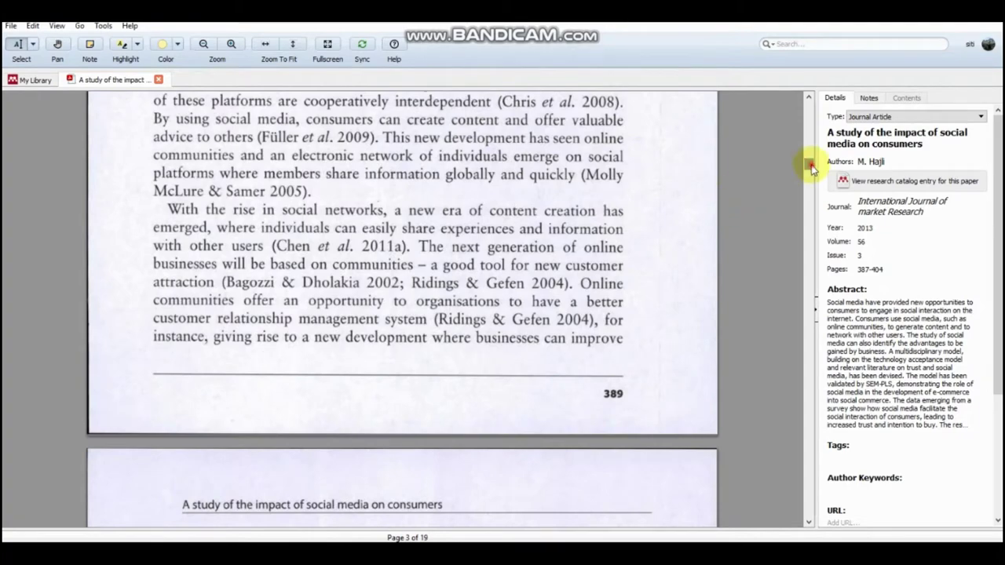
Scroll through the rest of the social media paper and close it
{"action": "left_click_drag", "start_coordinate": [808, 168], "coordinate": [857, 493]}
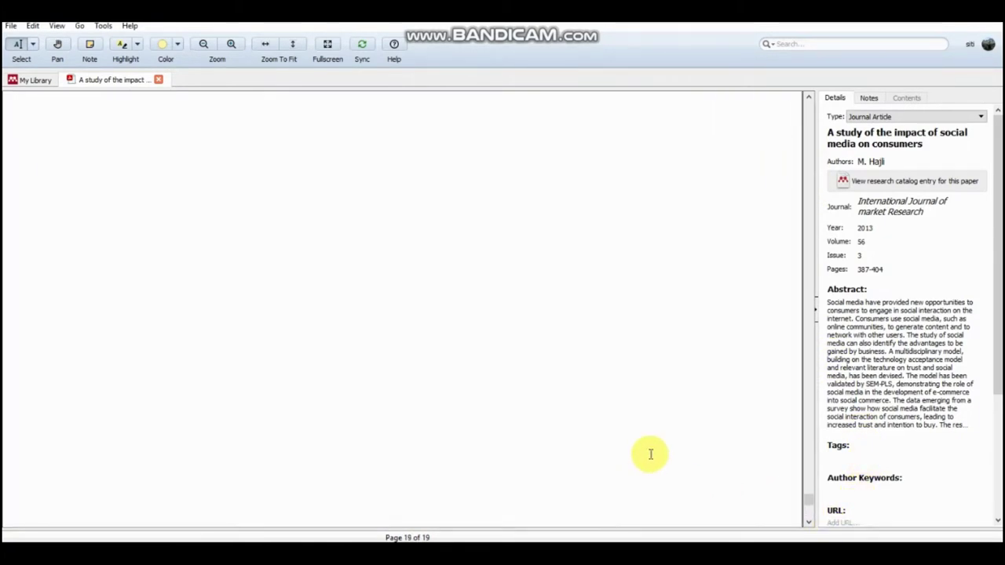
{"action": "scroll", "coordinate": [650, 453], "scroll_direction": "up", "scroll_amount": 2}
{"action": "scroll", "coordinate": [651, 450], "scroll_direction": "up", "scroll_amount": 1}
{"action": "scroll", "coordinate": [651, 450], "scroll_direction": "down", "scroll_amount": 1}
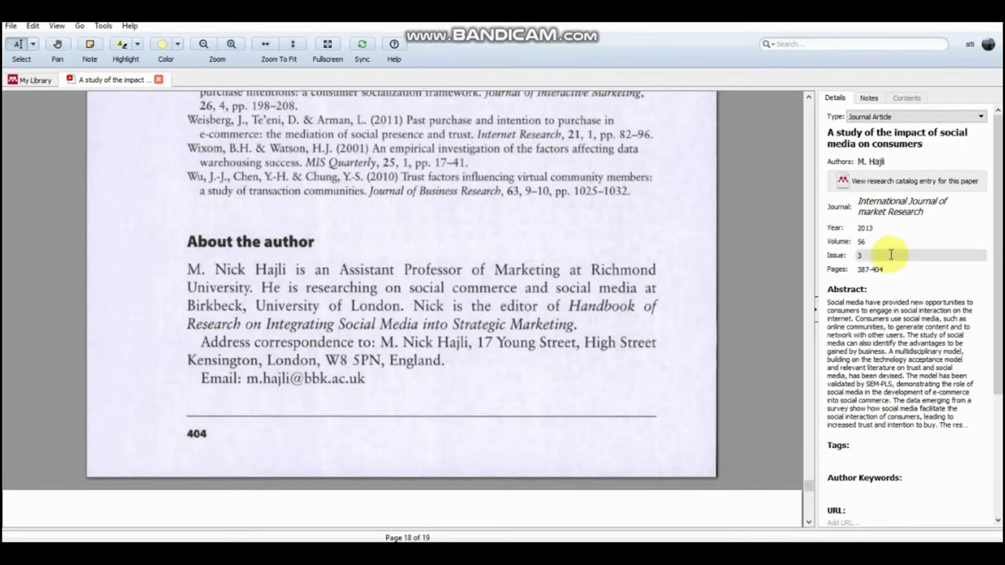
{"action": "scroll", "coordinate": [577, 248], "scroll_direction": "up", "scroll_amount": 5}
{"action": "scroll", "coordinate": [578, 242], "scroll_direction": "up", "scroll_amount": 8}
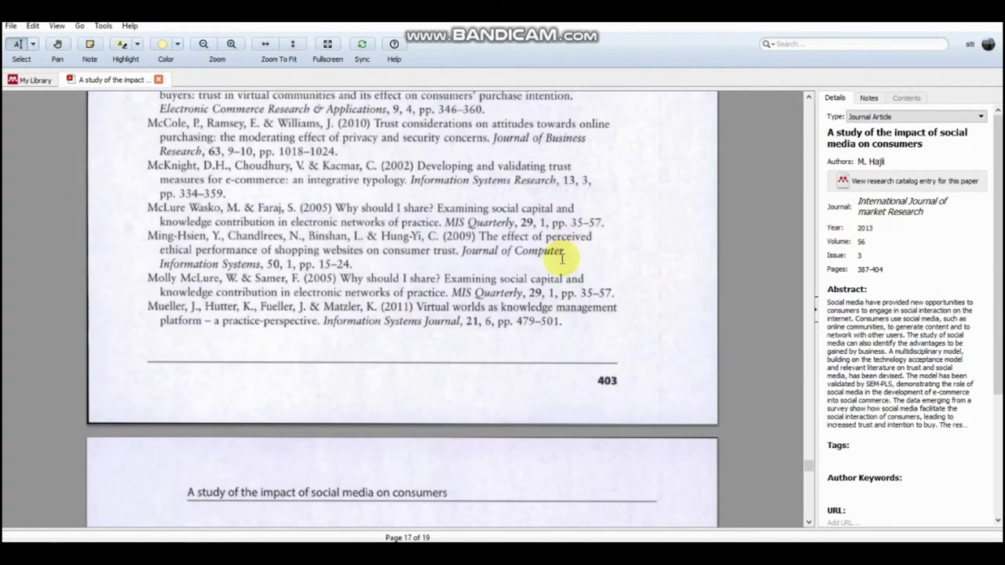
{"action": "scroll", "coordinate": [571, 251], "scroll_direction": "up", "scroll_amount": 10}
{"action": "scroll", "coordinate": [528, 259], "scroll_direction": "up", "scroll_amount": 5}
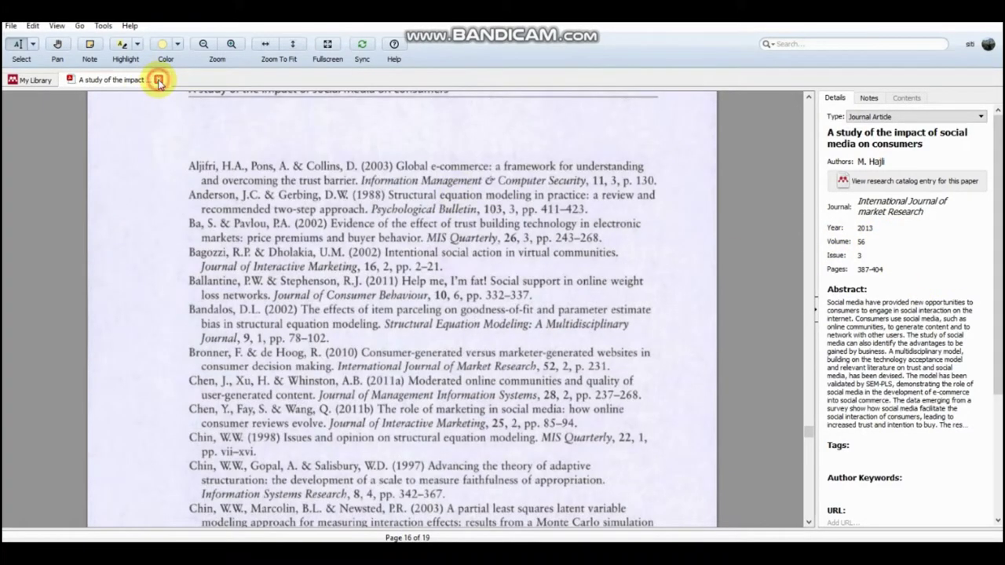
{"action": "left_click", "coordinate": [159, 79]}
Verify the deaf-accessibility paper's title, authors and publication year in the Details pane
{"action": "double_click", "coordinate": [211, 137]}
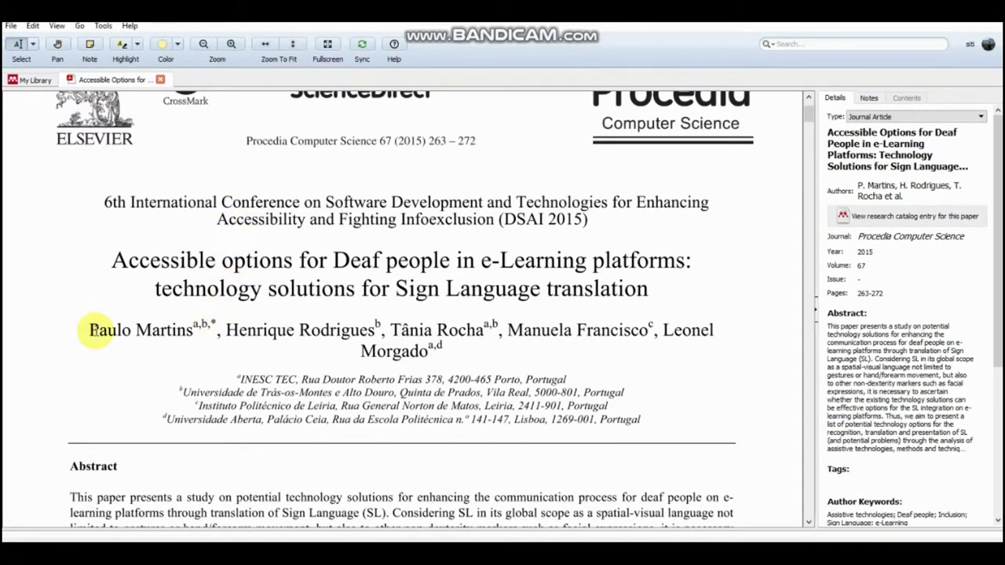
{"action": "left_click_drag", "start_coordinate": [89, 330], "coordinate": [192, 334]}
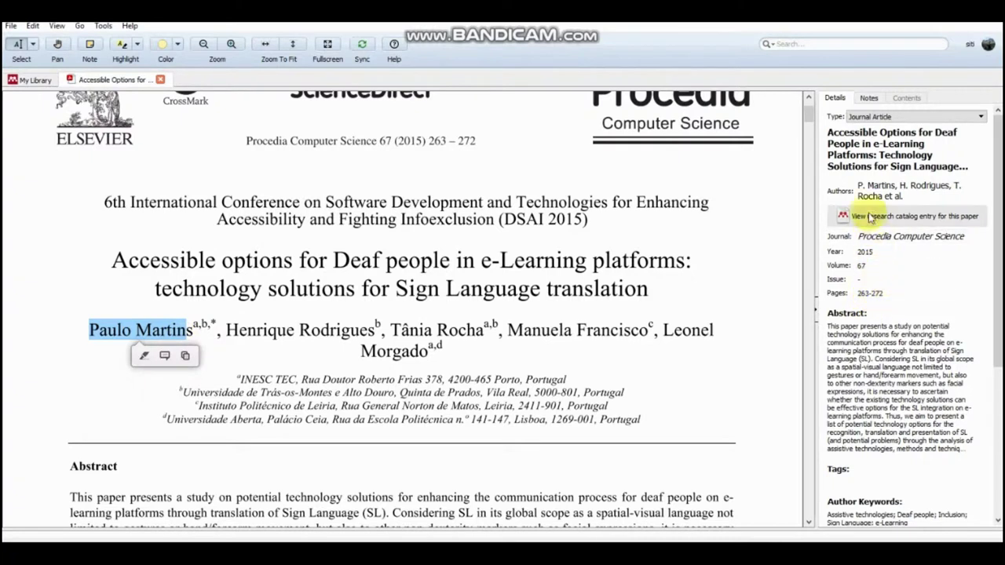
{"action": "left_click", "coordinate": [561, 266]}
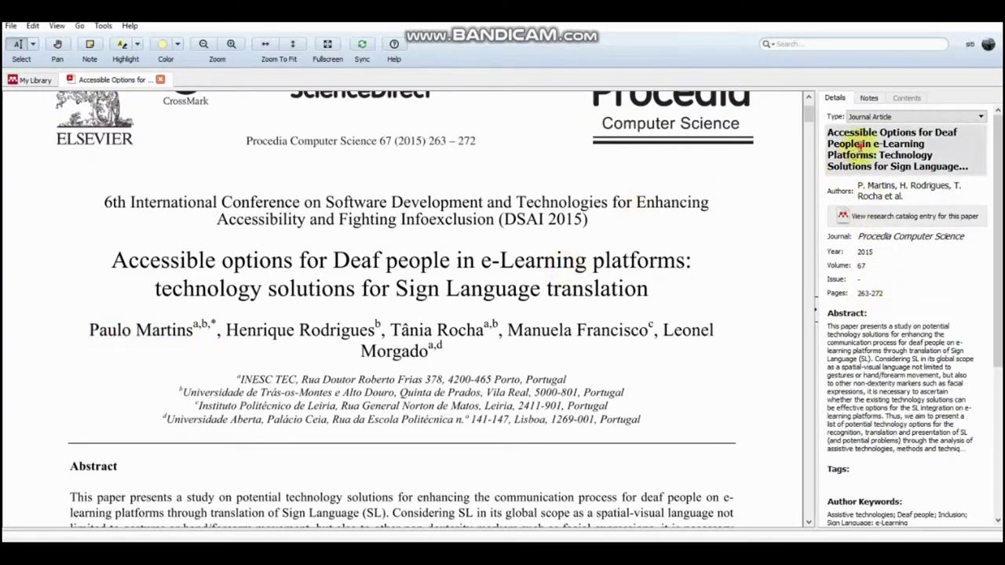
{"action": "left_click", "coordinate": [860, 146]}
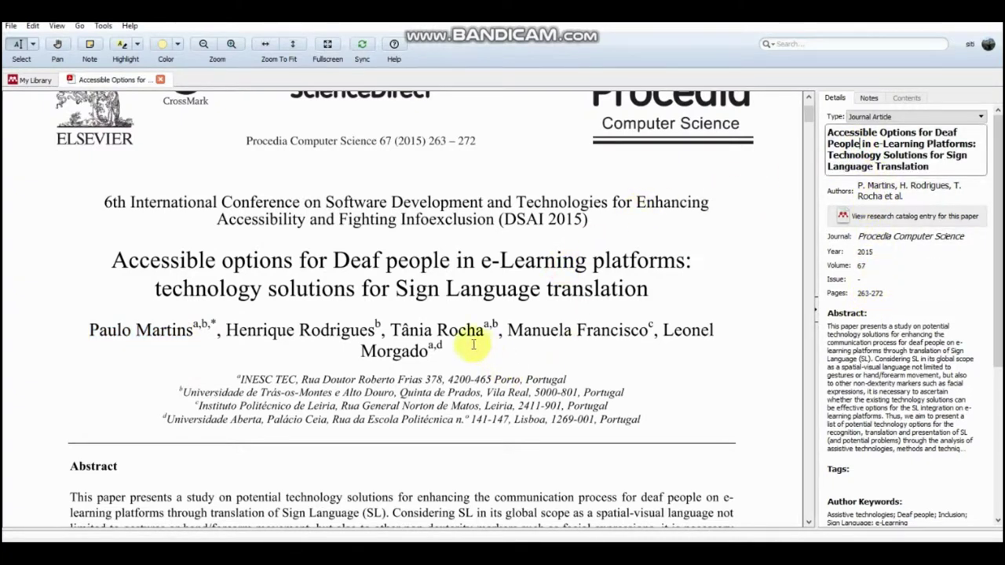
{"action": "left_click_drag", "start_coordinate": [438, 329], "coordinate": [524, 331]}
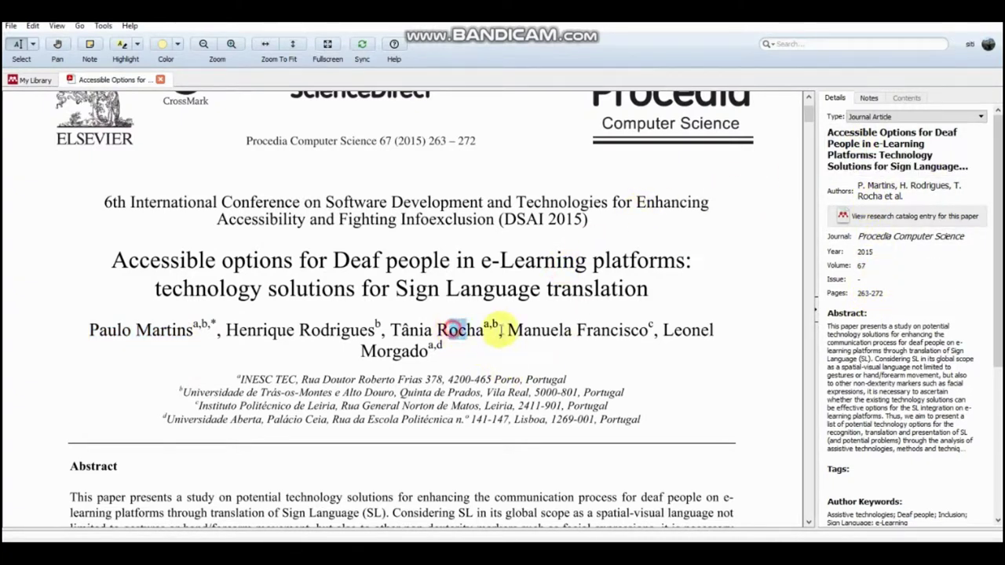
{"action": "left_click", "coordinate": [863, 191]}
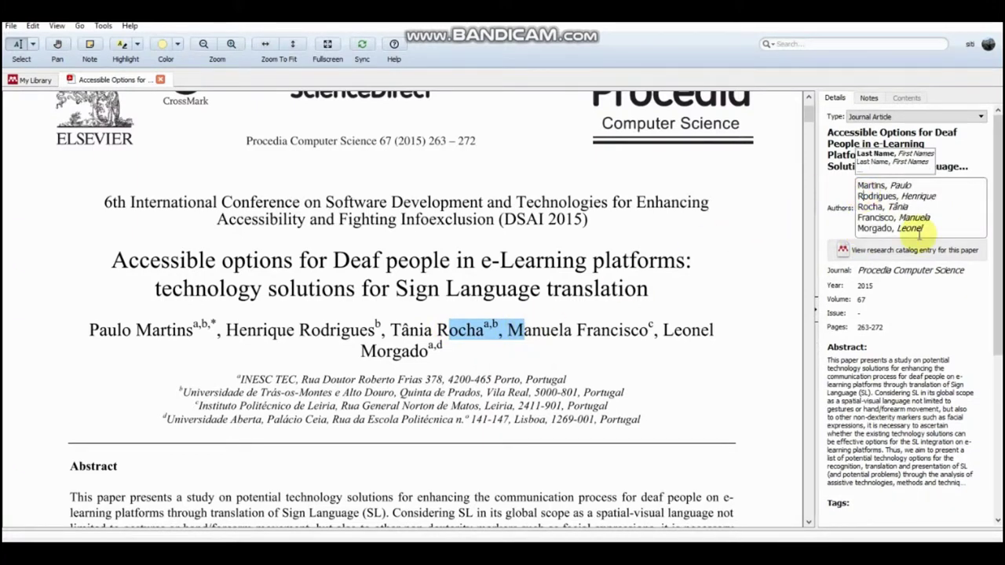
{"action": "left_click", "coordinate": [900, 266]}
{"action": "left_click", "coordinate": [888, 252]}
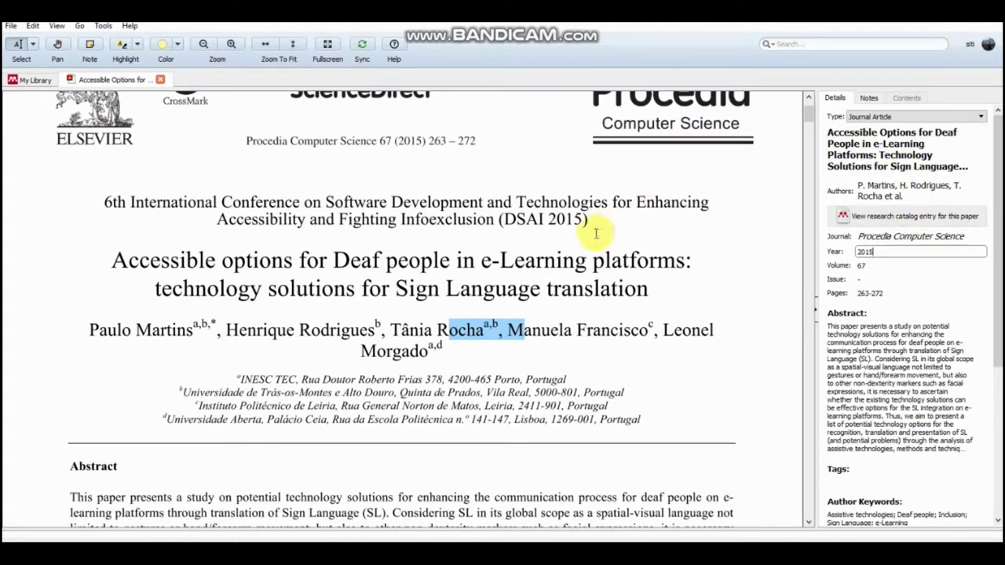
{"action": "left_click", "coordinate": [581, 253]}
{"action": "left_click", "coordinate": [557, 259]}
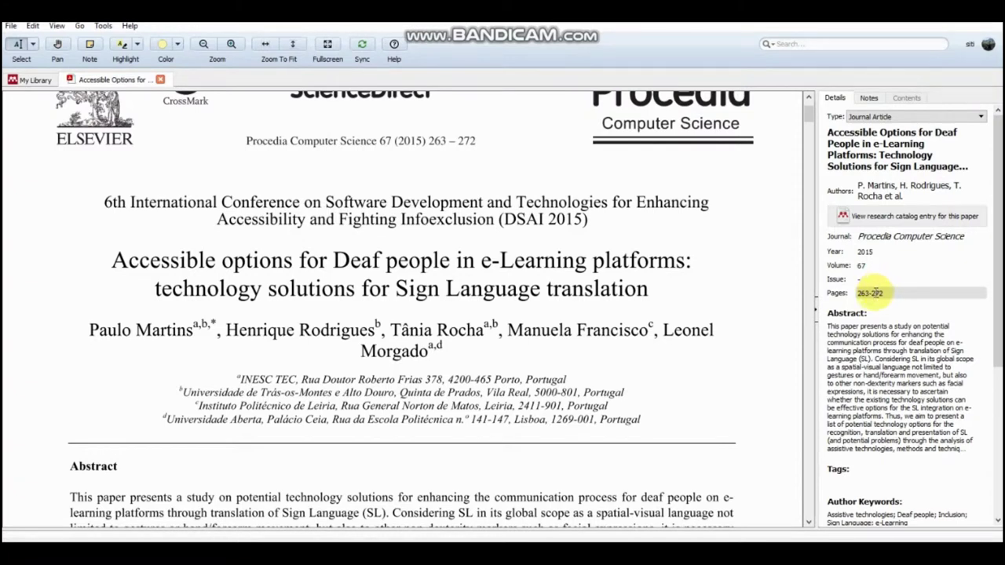
Close that paper, briefly open the Czech election Facebook paper, then close it too
{"action": "left_click", "coordinate": [159, 80]}
{"action": "double_click", "coordinate": [208, 164]}
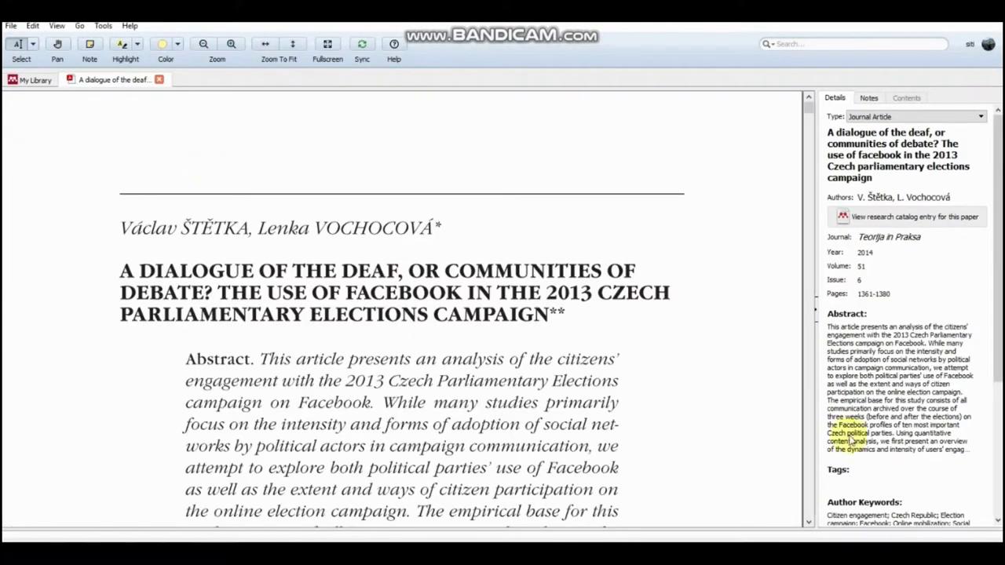
{"action": "left_click", "coordinate": [160, 81]}
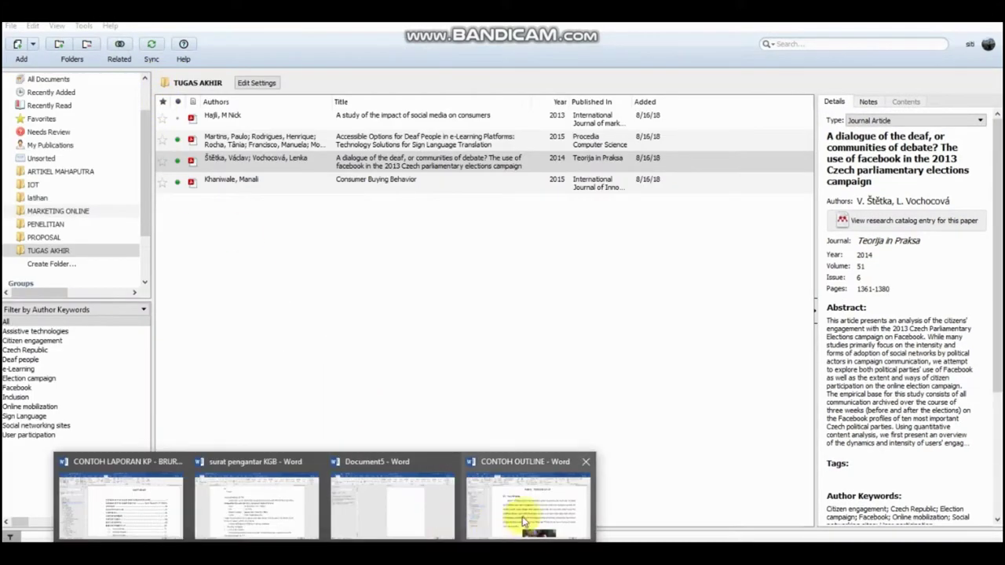
Add a full stop after 'kabel' and start a Mendeley citation from Word
{"action": "left_click", "coordinate": [528, 502]}
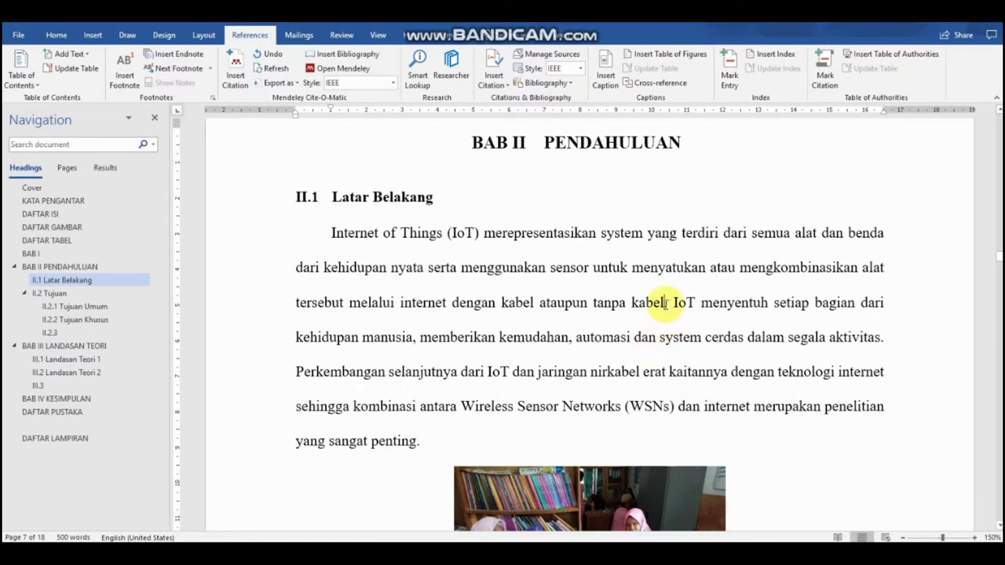
{"action": "type", "text": "."}
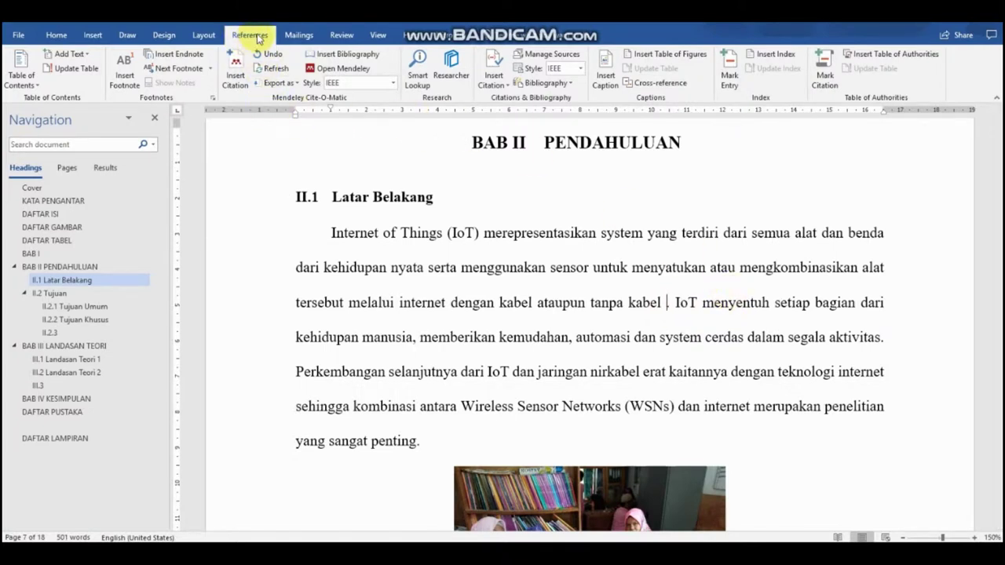
{"action": "left_click", "coordinate": [232, 85]}
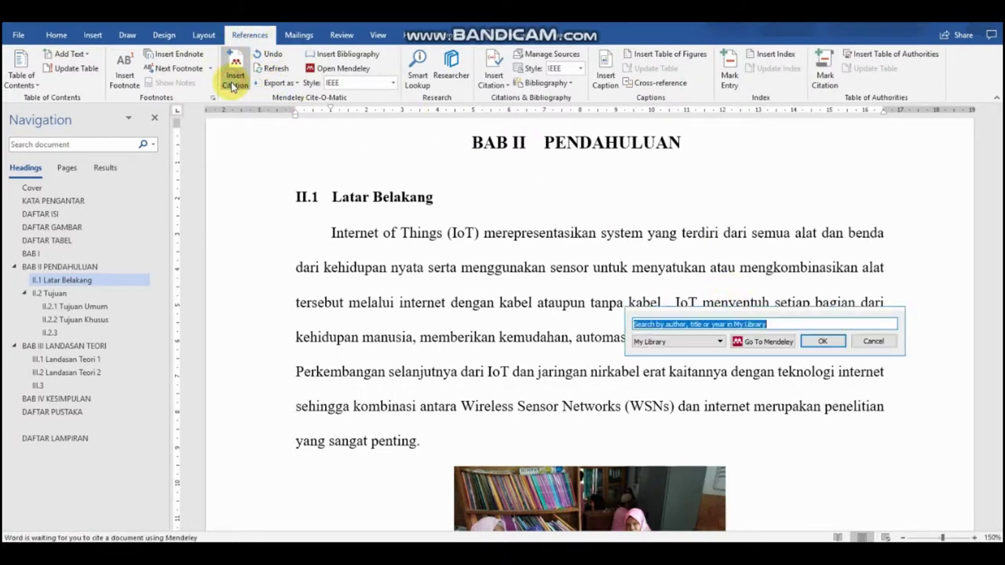
{"action": "left_click", "coordinate": [756, 345]}
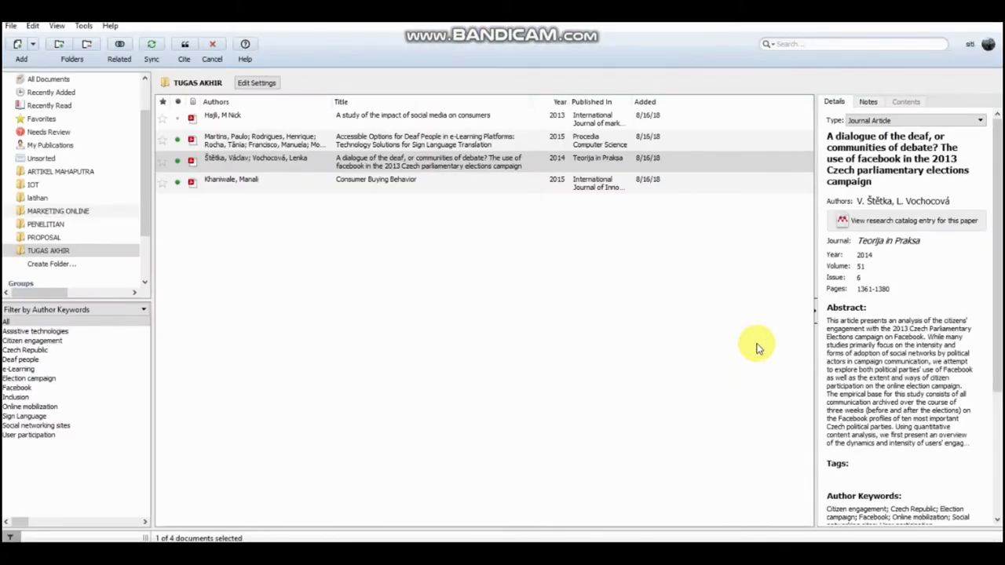
Open the social media impact paper, select an abstract phrase, and cite it
{"action": "double_click", "coordinate": [361, 119]}
{"action": "scroll", "coordinate": [354, 209], "scroll_direction": "up", "scroll_amount": 10}
{"action": "scroll", "coordinate": [595, 314], "scroll_direction": "up", "scroll_amount": 10}
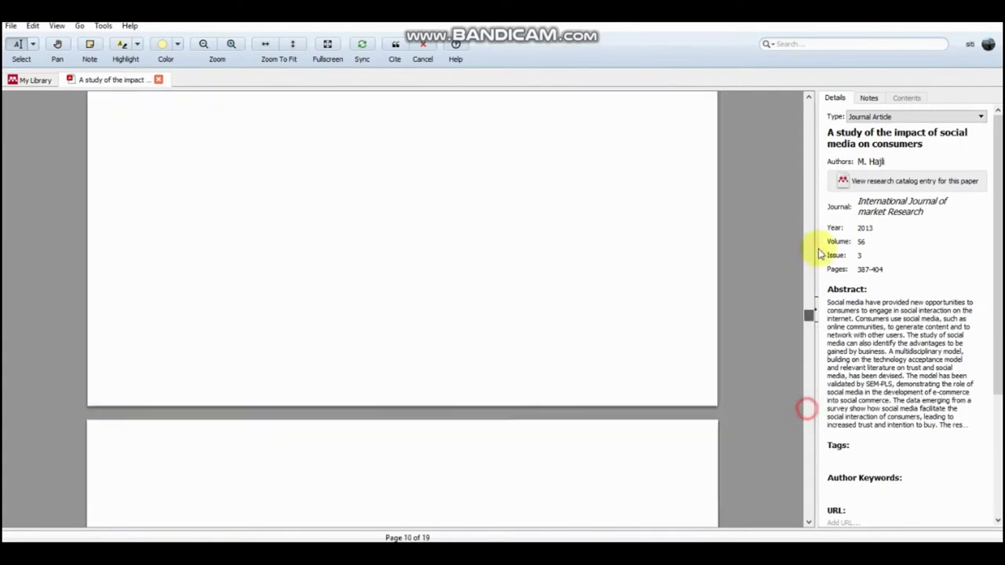
{"action": "left_click_drag", "start_coordinate": [808, 406], "coordinate": [808, 100]}
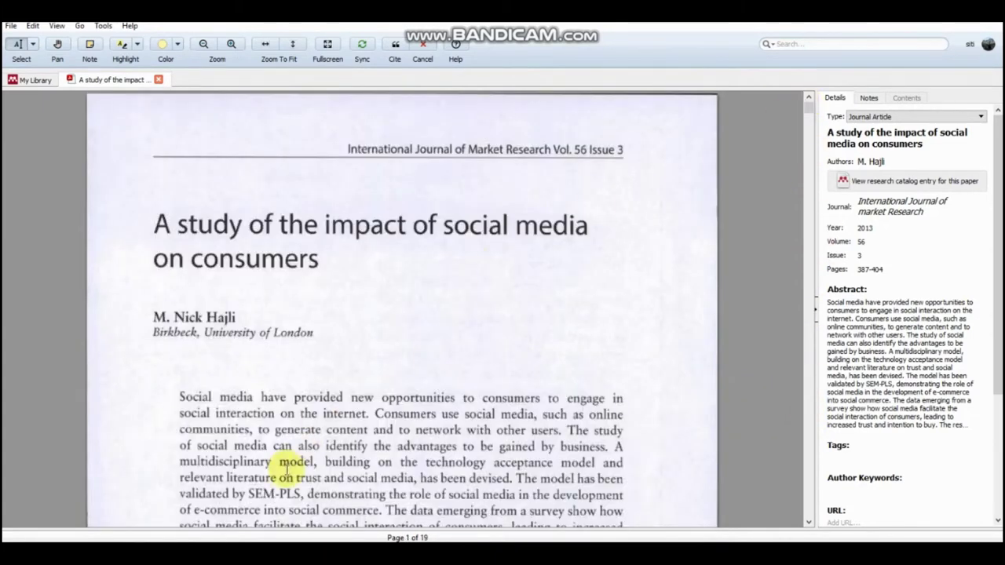
{"action": "left_click_drag", "start_coordinate": [356, 413], "coordinate": [408, 430]}
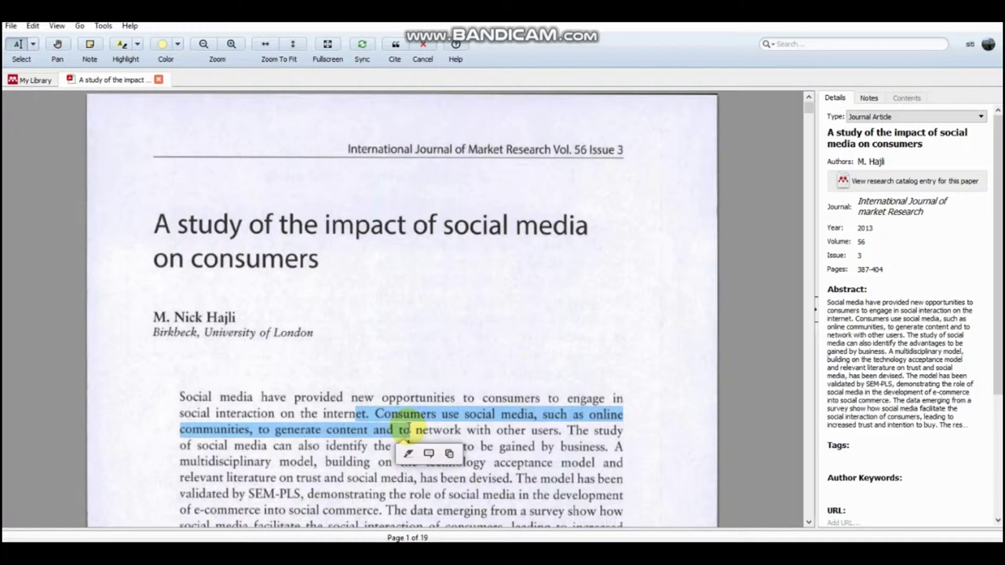
{"action": "left_click_drag", "start_coordinate": [428, 414], "coordinate": [493, 414]}
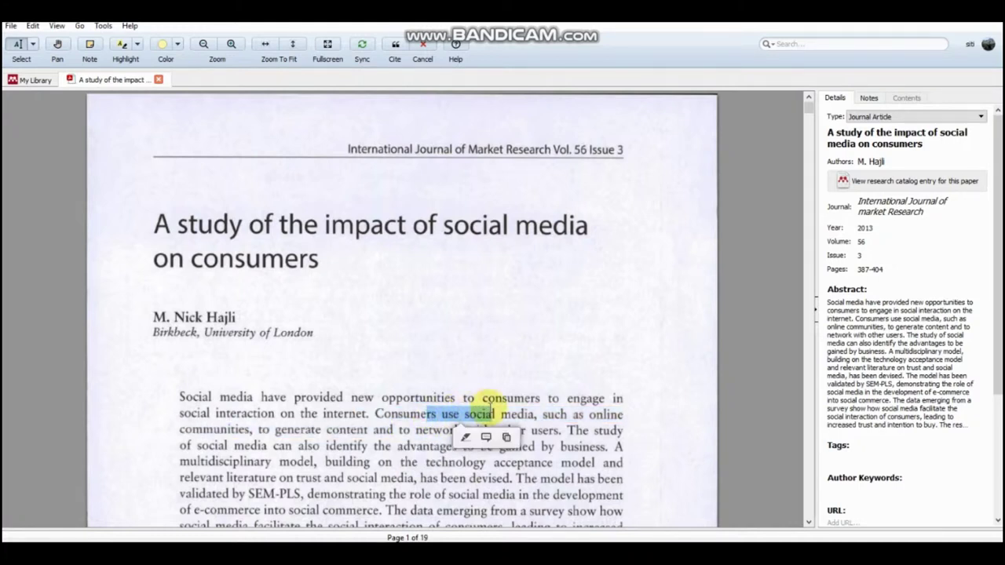
{"action": "left_click", "coordinate": [394, 47]}
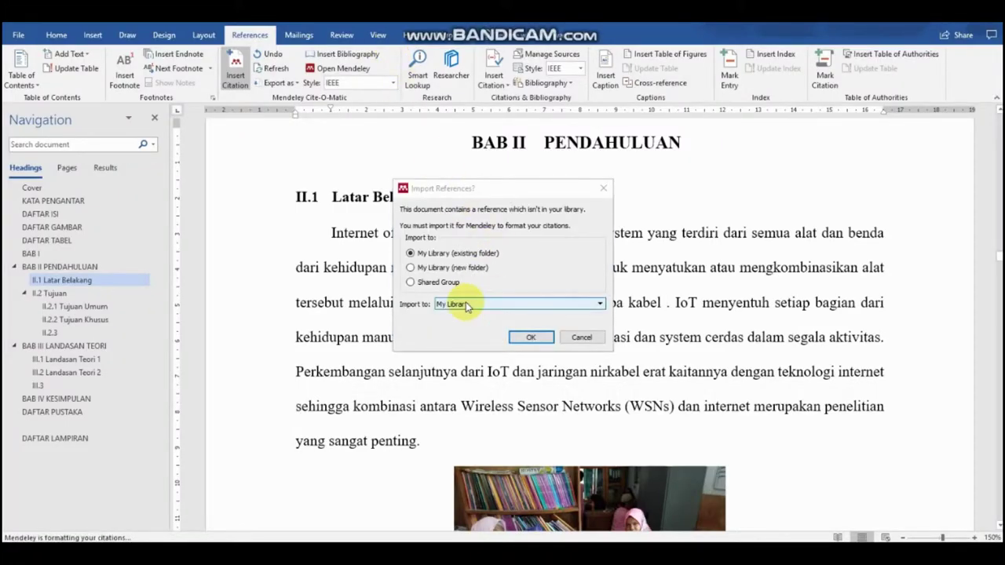
Import the cited reference into TUGAS AKHIR so [1] appears after 'kabel'
{"action": "left_click", "coordinate": [466, 305]}
{"action": "left_click", "coordinate": [446, 372]}
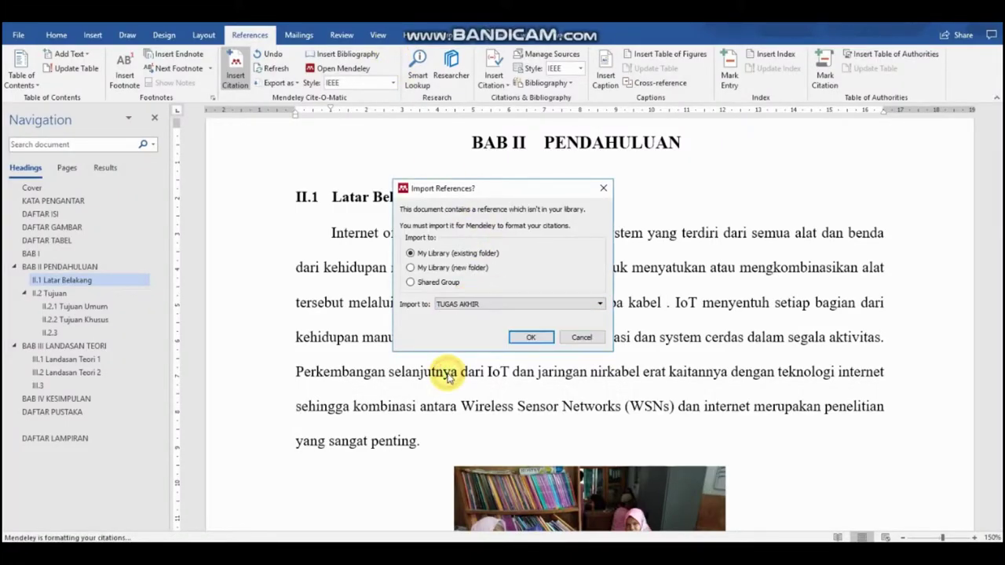
{"action": "left_click", "coordinate": [531, 338]}
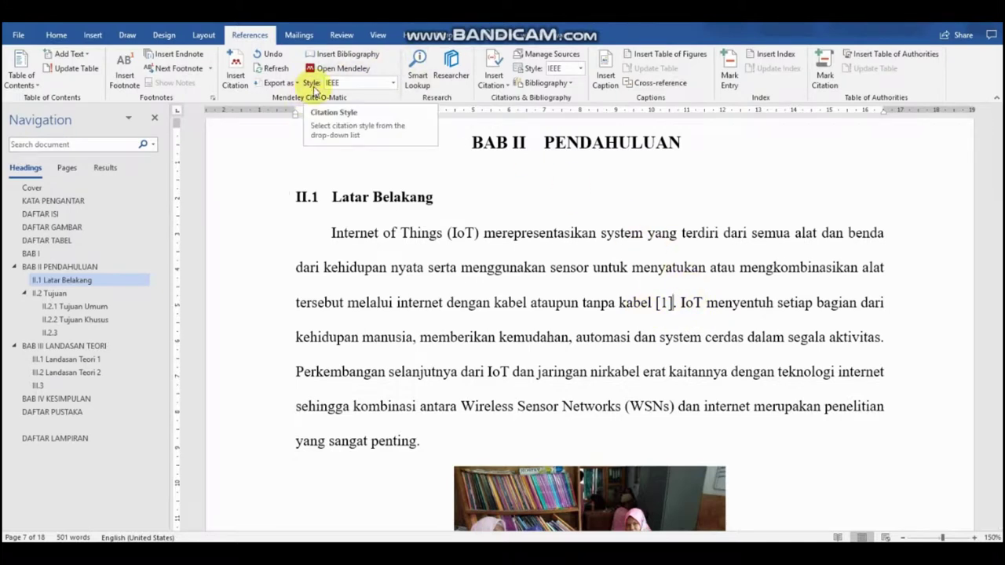
{"action": "left_click", "coordinate": [359, 84]}
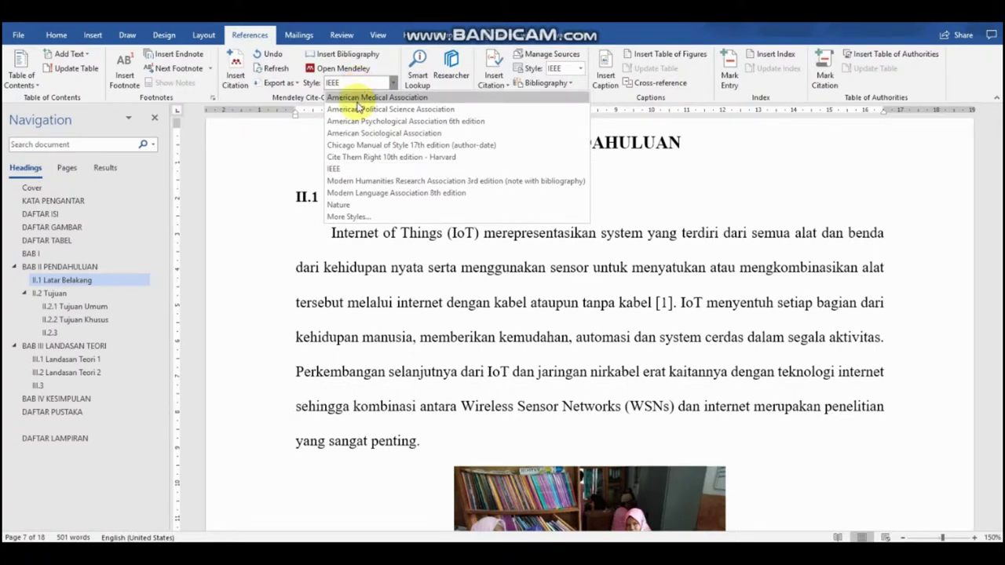
{"action": "left_click", "coordinate": [359, 109]}
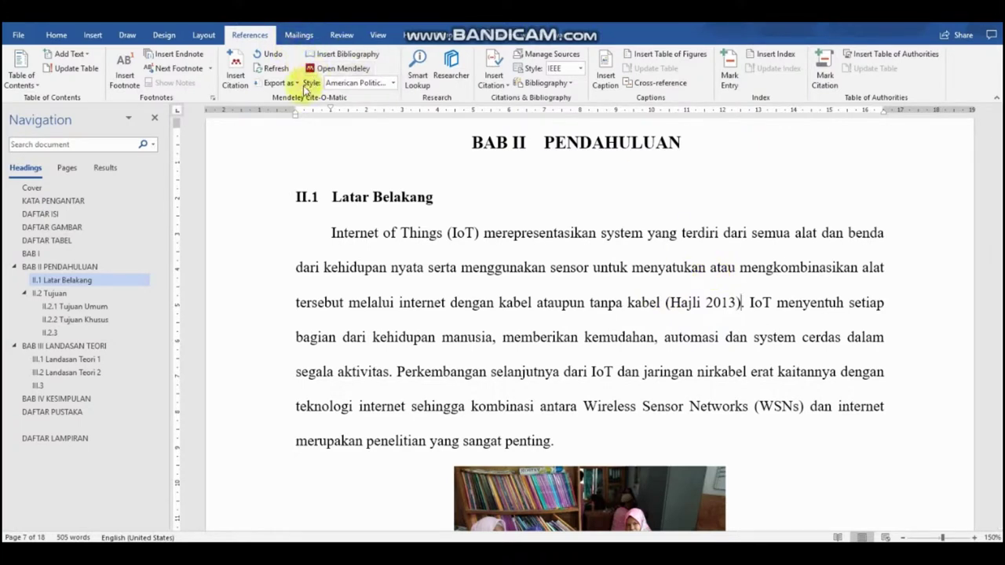
{"action": "left_click", "coordinate": [360, 82]}
{"action": "left_click", "coordinate": [369, 171]}
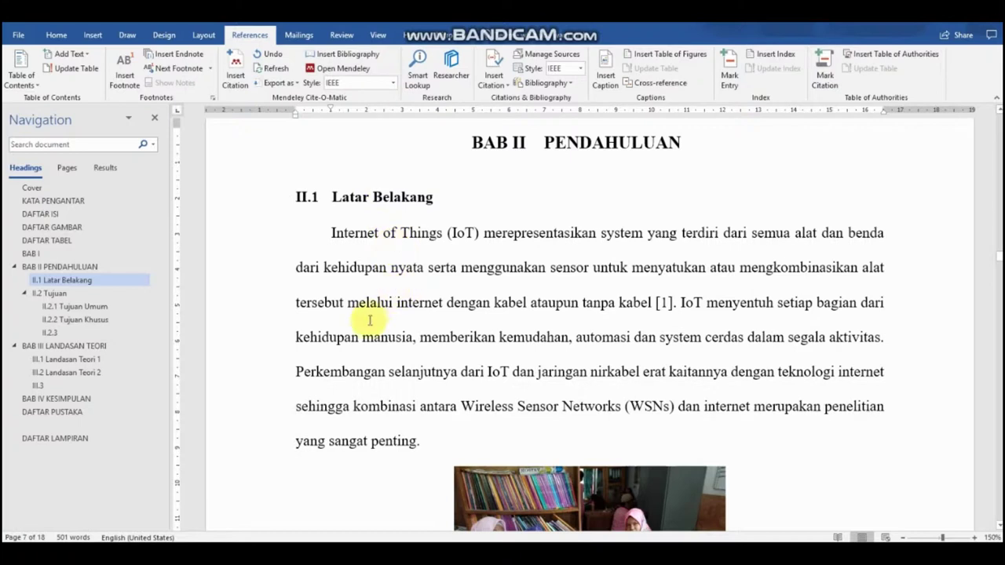
Insert citation [2] after 'aktivitas' for the accessible e-learning for deaf people paper
{"action": "left_click", "coordinate": [879, 337]}
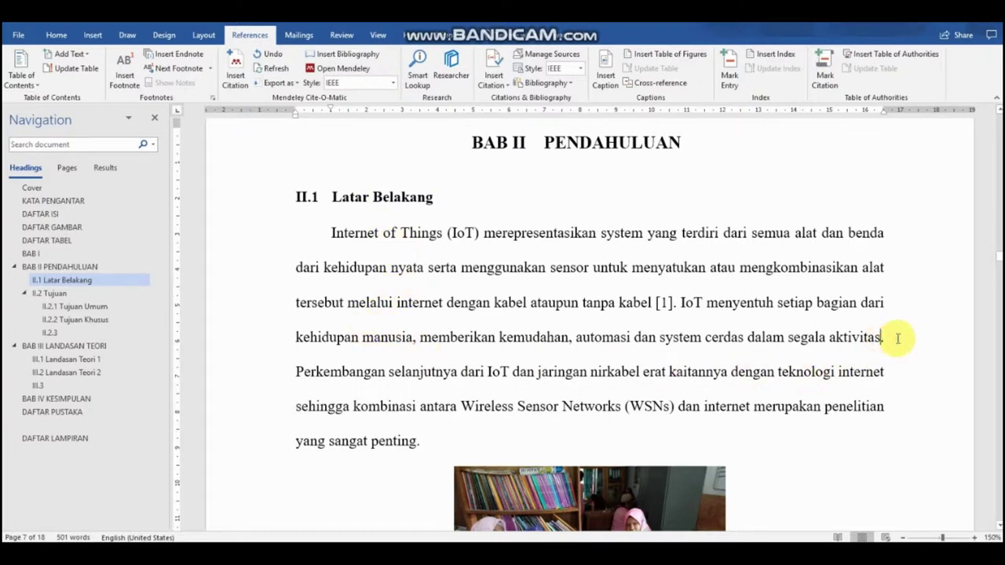
{"action": "left_click", "coordinate": [236, 58]}
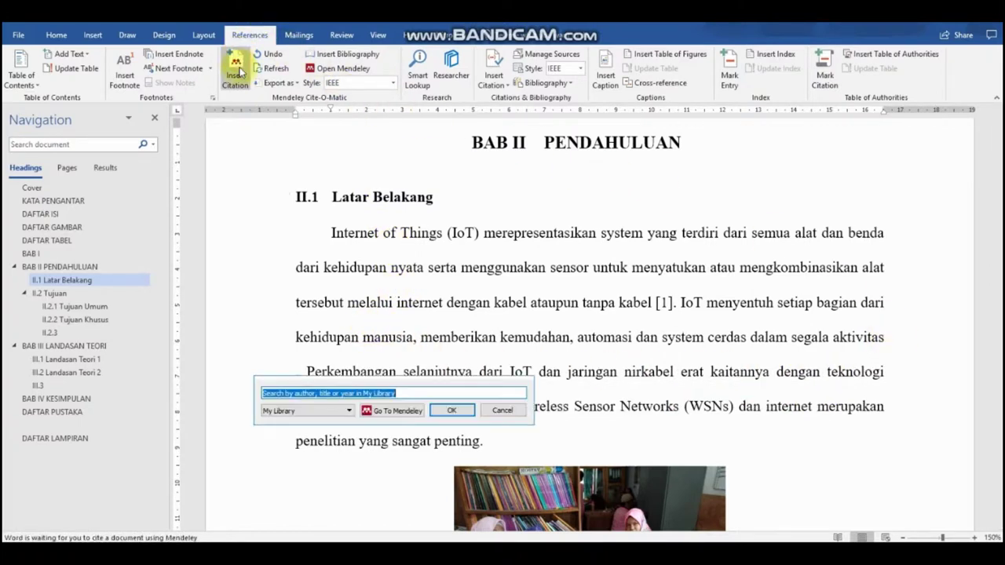
{"action": "left_click", "coordinate": [389, 422]}
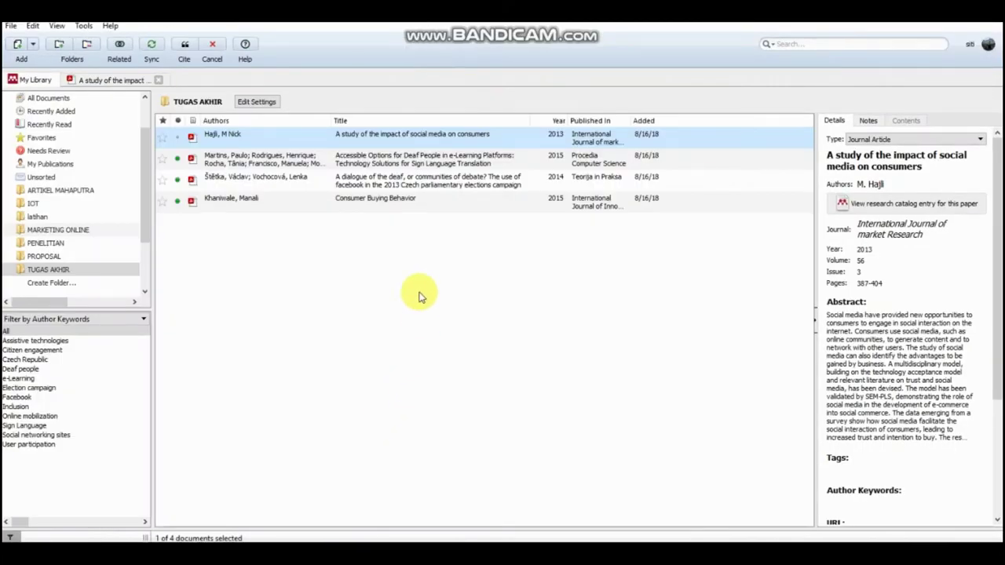
{"action": "left_click", "coordinate": [343, 161]}
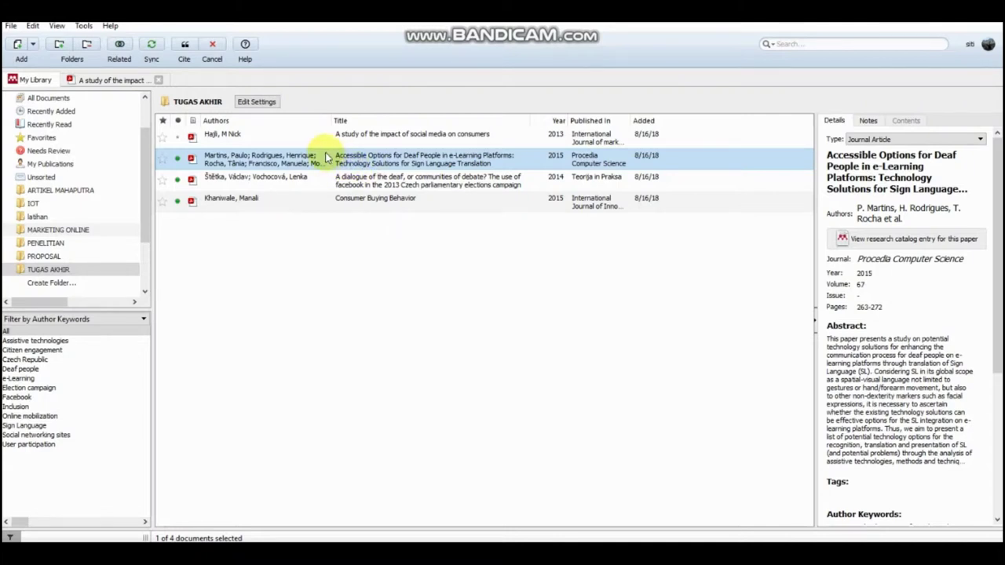
{"action": "left_click", "coordinate": [184, 44]}
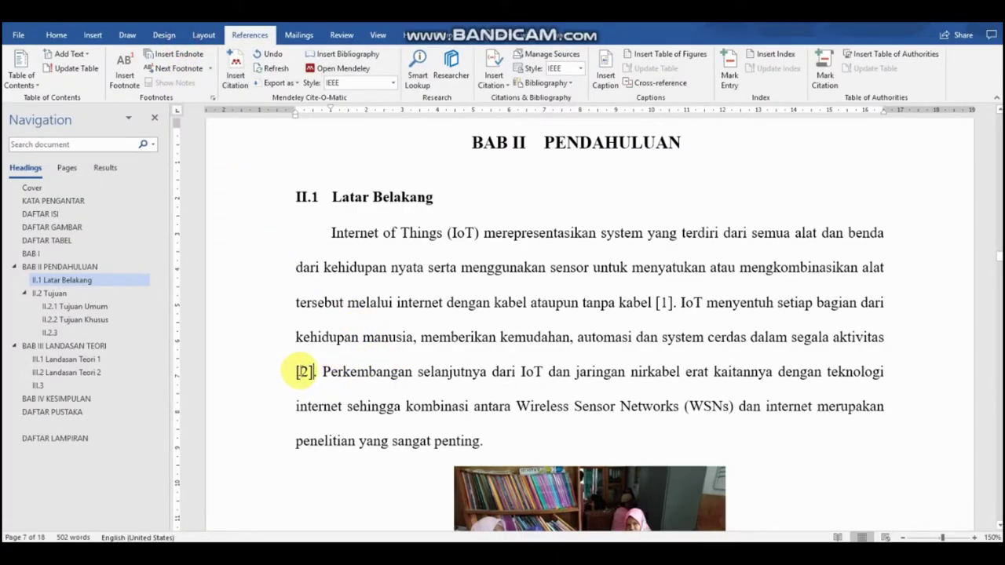
{"action": "scroll", "coordinate": [304, 371], "scroll_direction": "down", "scroll_amount": 10}
Cite 'A dialogue of the deaf' after 'kelembaban' as citation [3]
{"action": "scroll", "coordinate": [305, 369], "scroll_direction": "up", "scroll_amount": 3}
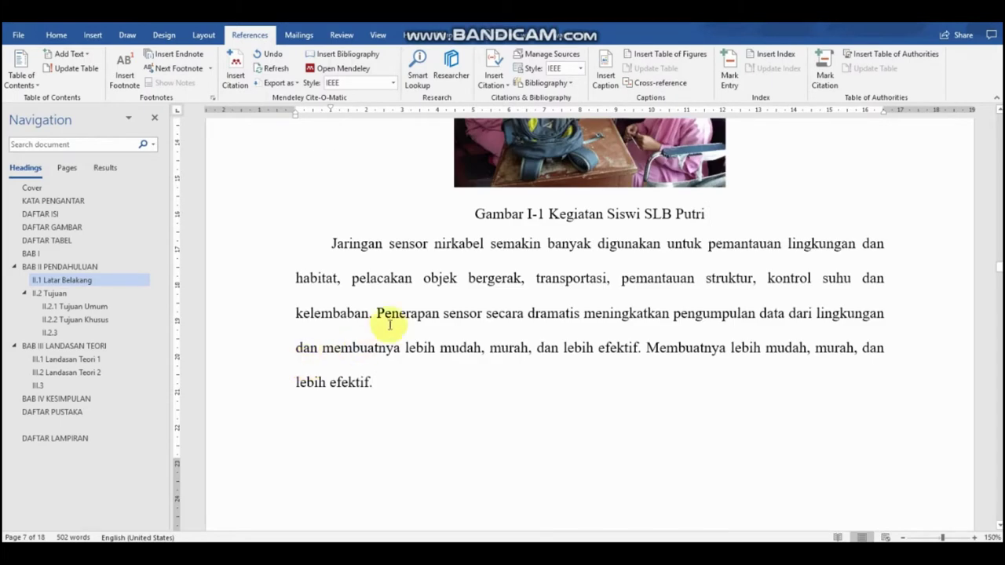
{"action": "left_click", "coordinate": [371, 312]}
{"action": "key", "text": "Return"}
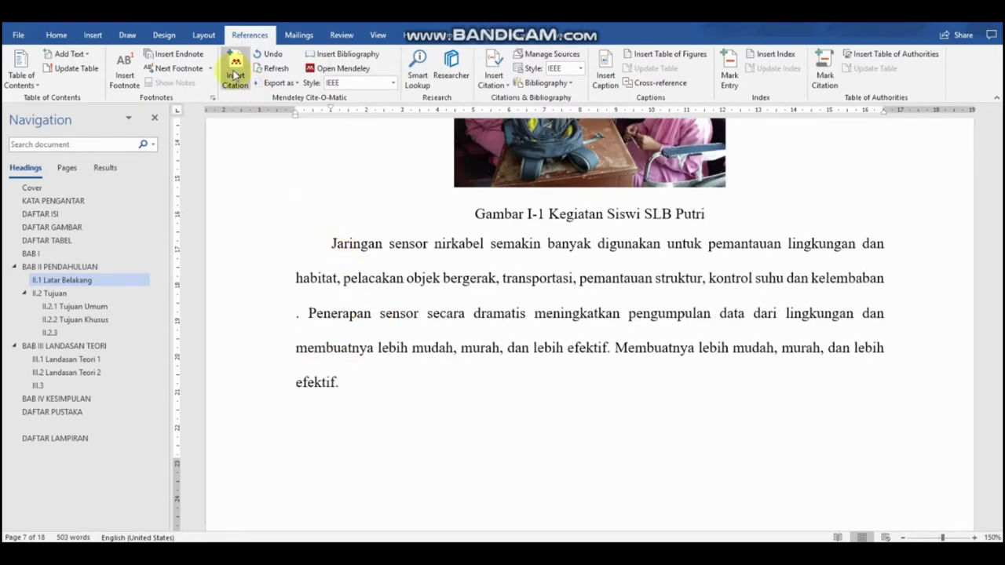
{"action": "left_click", "coordinate": [234, 82]}
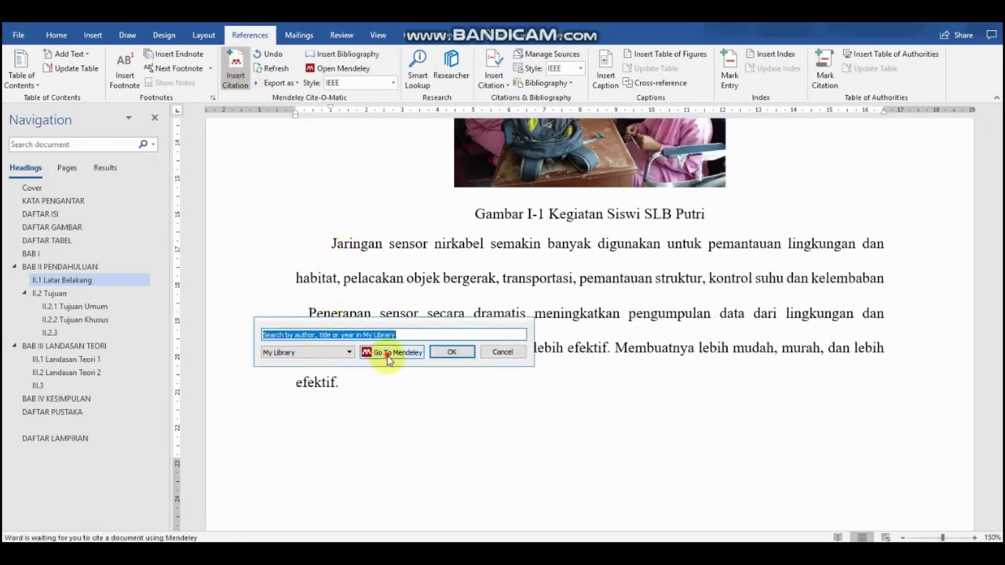
{"action": "left_click", "coordinate": [388, 354]}
{"action": "double_click", "coordinate": [234, 182]}
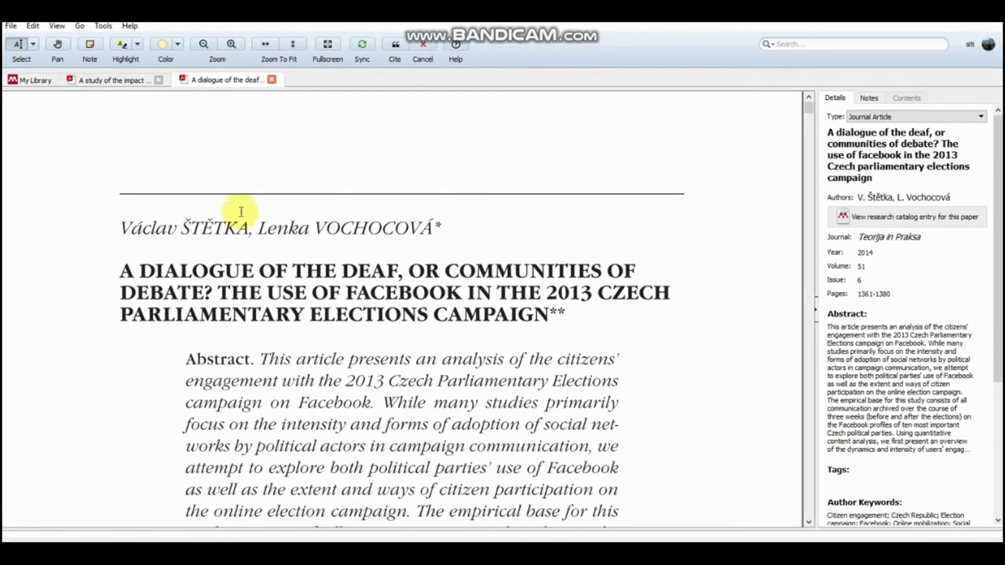
{"action": "scroll", "coordinate": [249, 270], "scroll_direction": "down", "scroll_amount": 1}
{"action": "scroll", "coordinate": [249, 270], "scroll_direction": "down", "scroll_amount": 3}
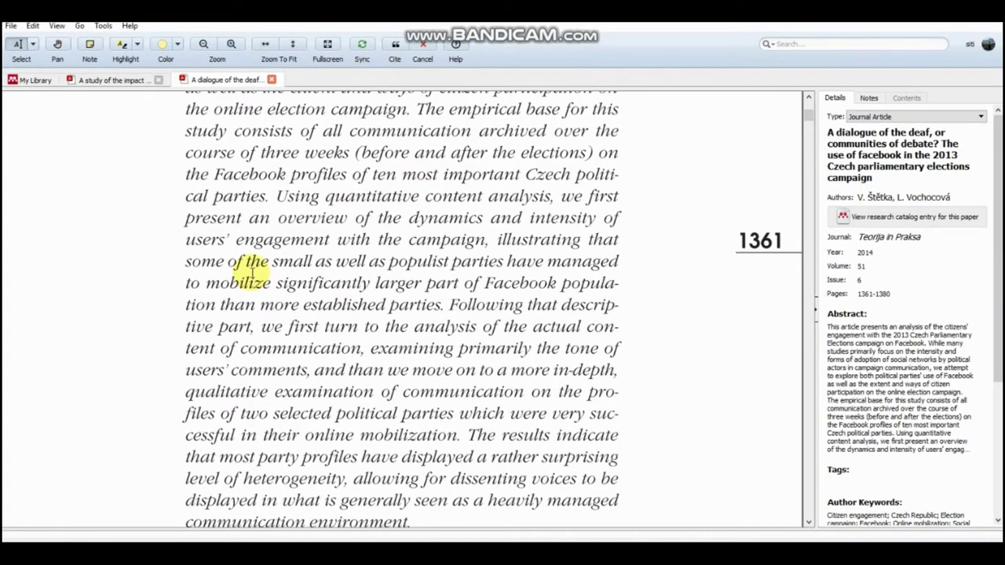
{"action": "scroll", "coordinate": [251, 271], "scroll_direction": "down", "scroll_amount": 3}
{"action": "scroll", "coordinate": [251, 271], "scroll_direction": "up", "scroll_amount": 3}
{"action": "scroll", "coordinate": [251, 271], "scroll_direction": "up", "scroll_amount": 4}
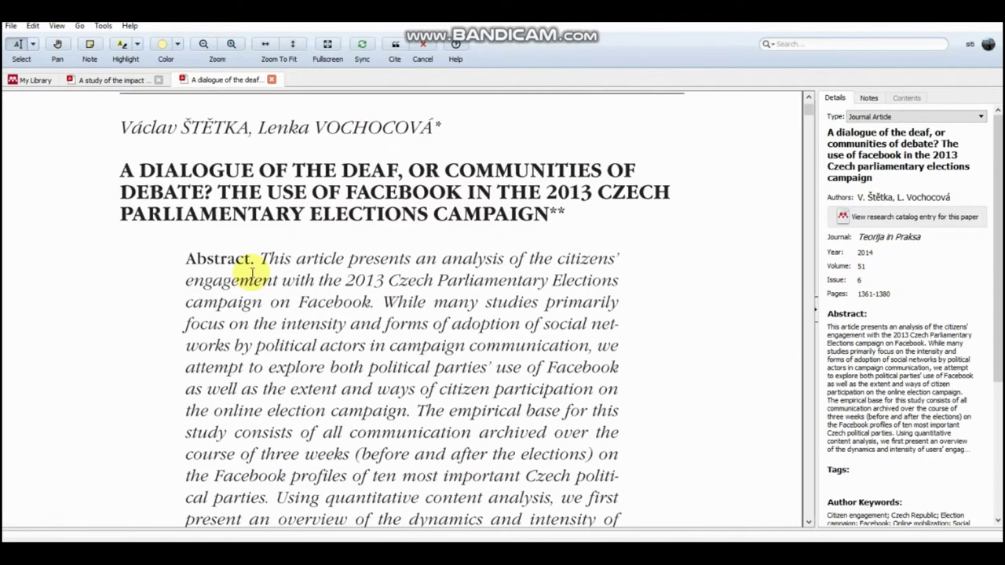
{"action": "scroll", "coordinate": [251, 271], "scroll_direction": "up", "scroll_amount": 2}
{"action": "double_click", "coordinate": [273, 271]}
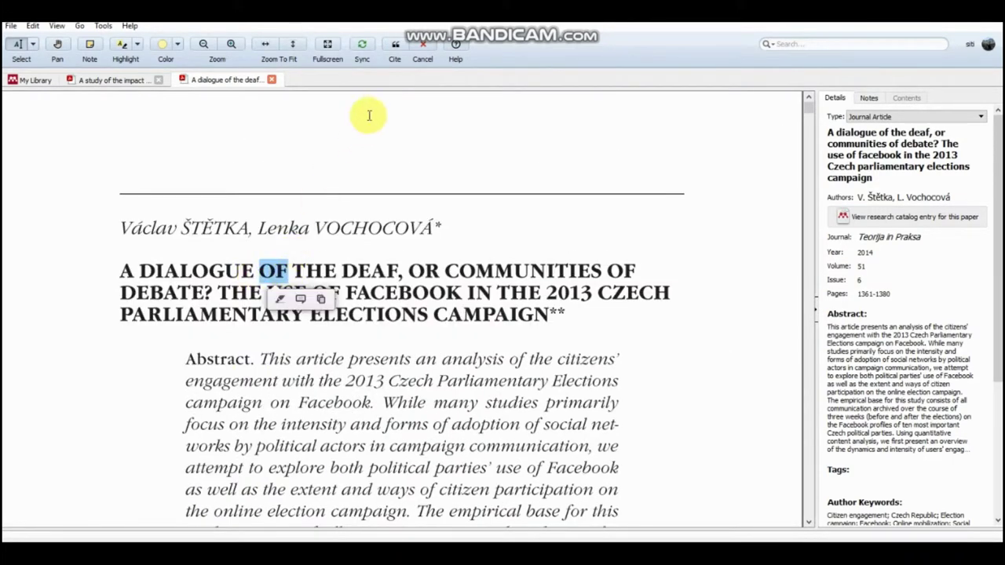
{"action": "left_click", "coordinate": [397, 59]}
Back in Word, paste and scroll down to the sensor deployment paragraph on page II-2
{"action": "key", "text": "alt+Tab"}
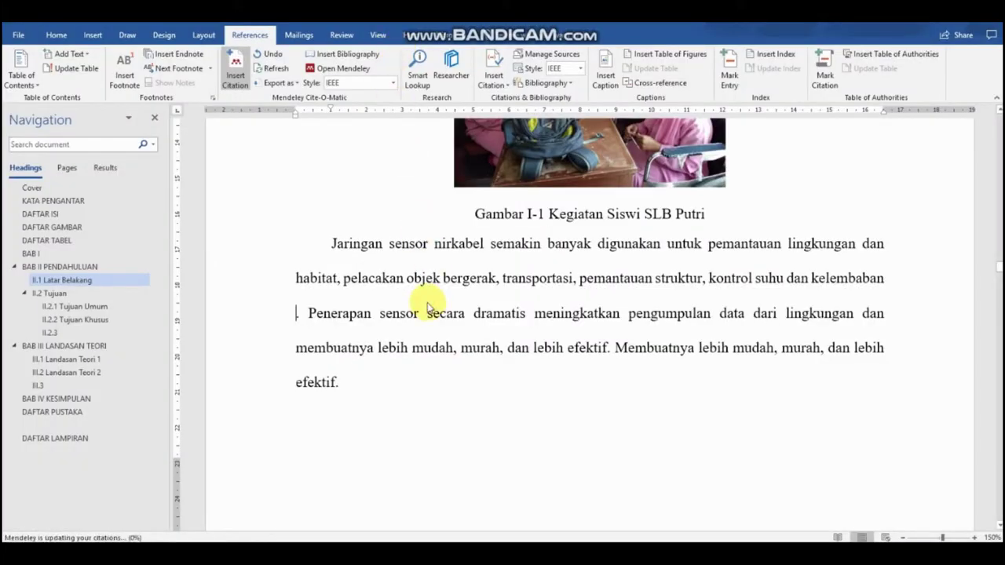
{"action": "type", "text": "[3]"}
{"action": "scroll", "coordinate": [426, 318], "scroll_direction": "down", "scroll_amount": 3}
{"action": "scroll", "coordinate": [423, 290], "scroll_direction": "down", "scroll_amount": 6}
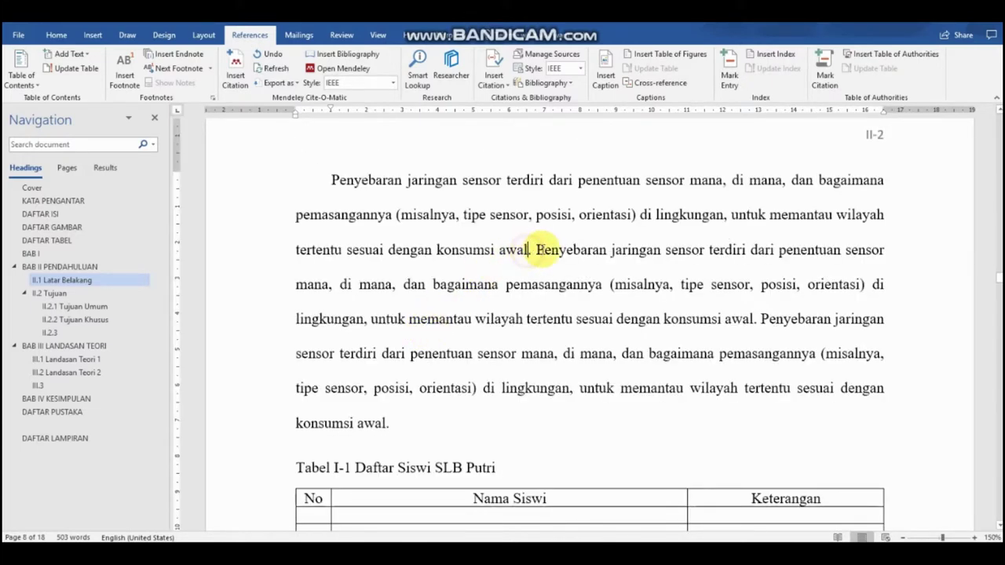
Mark the spot after 'konsumsi awal', close both PDFs, open Consumer Buying Behavior, return to Word
{"action": "left_click", "coordinate": [240, 74]}
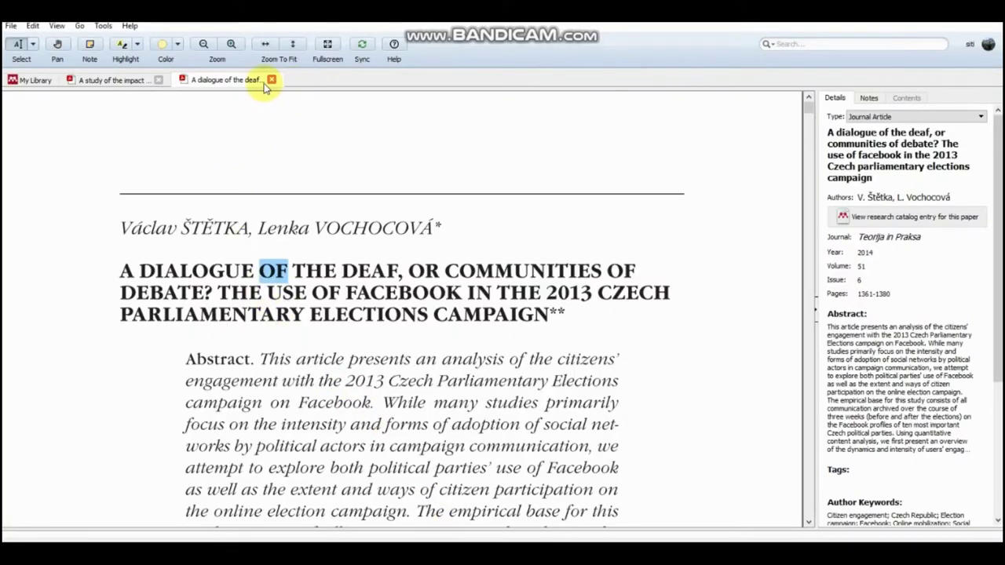
{"action": "left_click", "coordinate": [272, 79]}
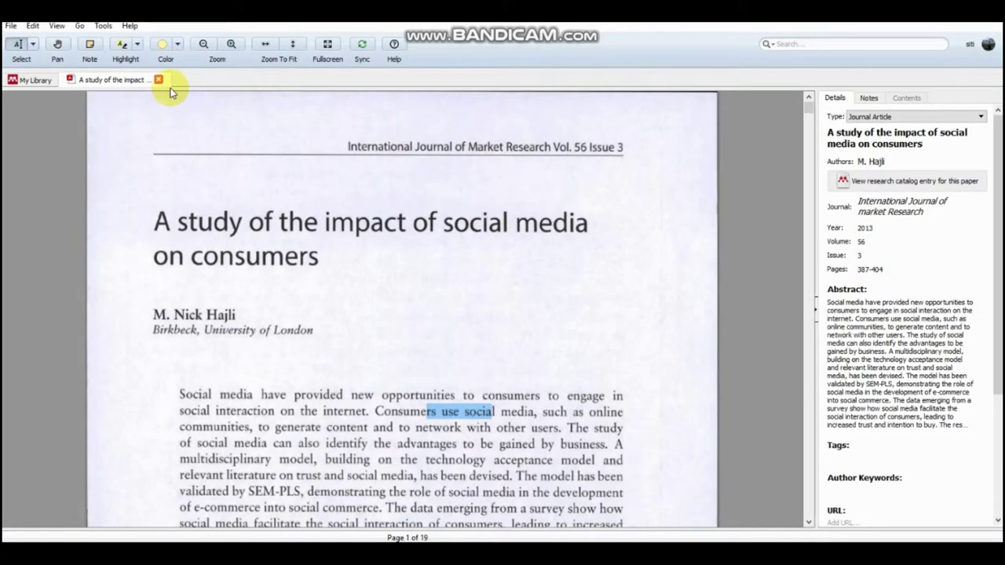
{"action": "left_click", "coordinate": [158, 82]}
{"action": "double_click", "coordinate": [218, 186]}
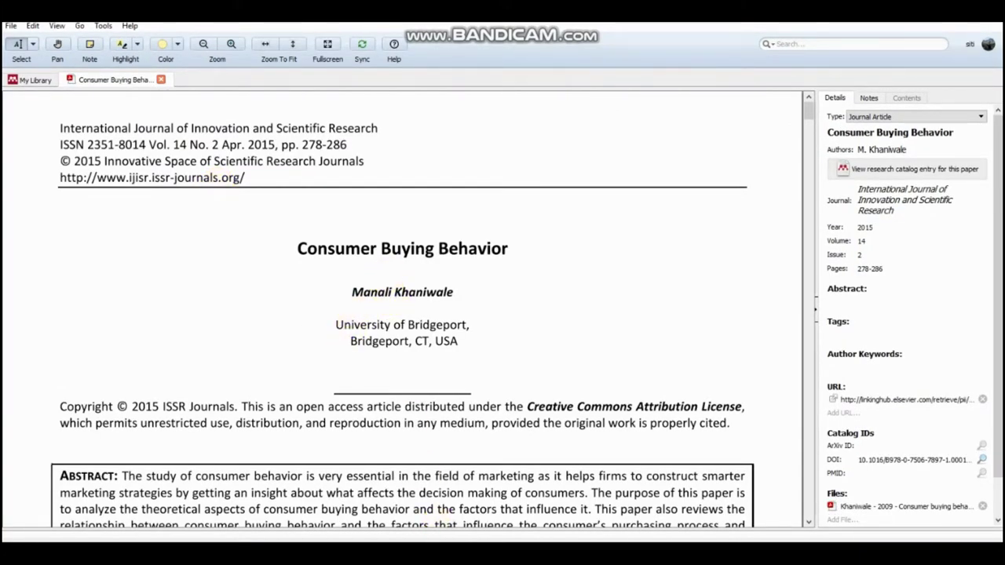
{"action": "left_click", "coordinate": [510, 518]}
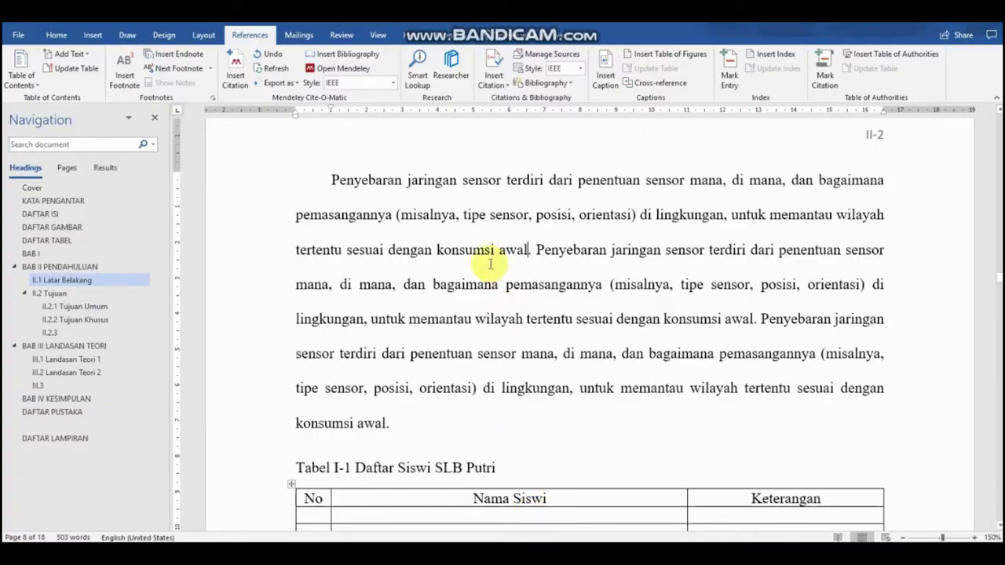
Cite the Consumer Buying Behavior paper after 'konsumsi awal' on page II-2 as [4], found by author search
{"action": "left_click", "coordinate": [239, 71]}
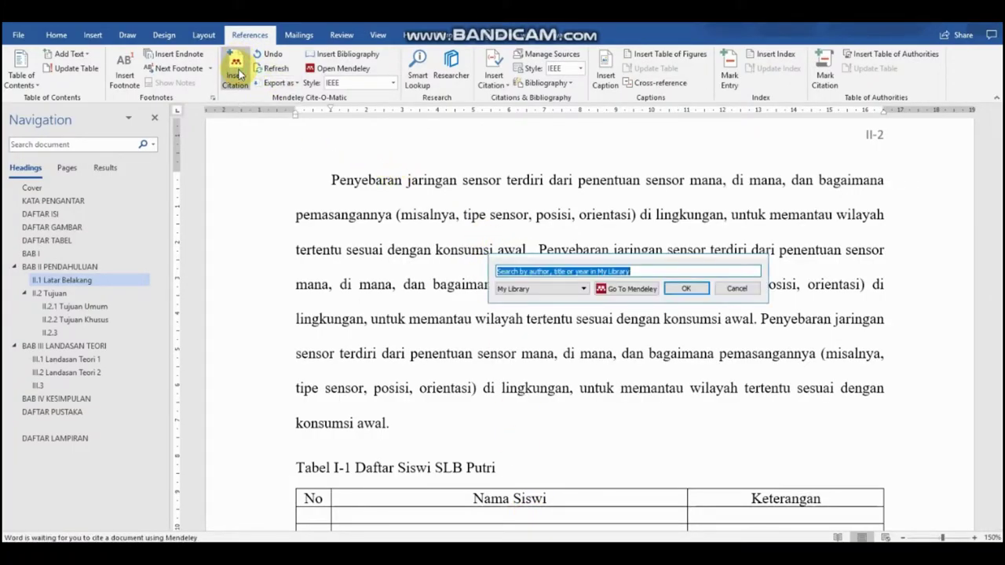
{"action": "type", "text": "MANALI"}
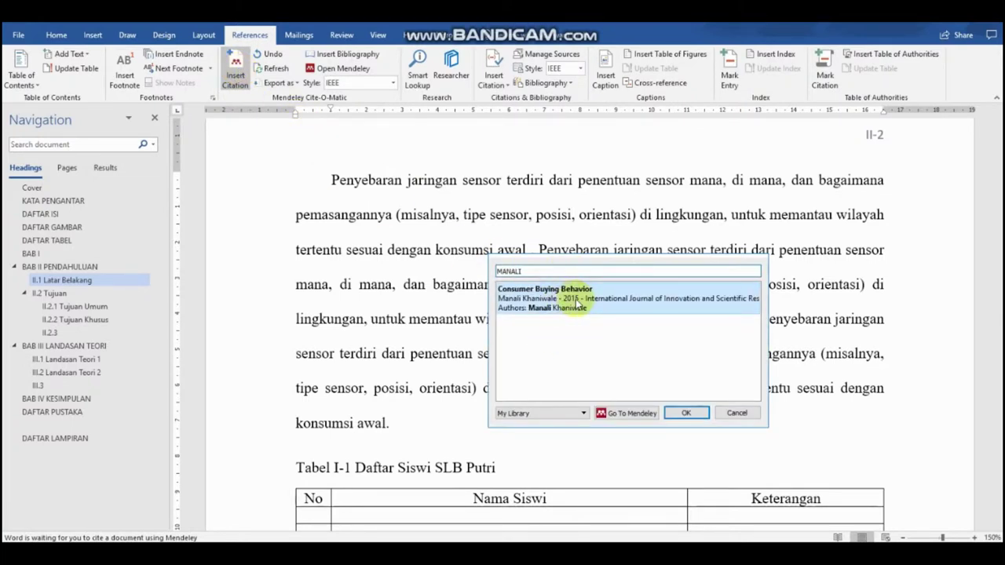
{"action": "left_click", "coordinate": [617, 303]}
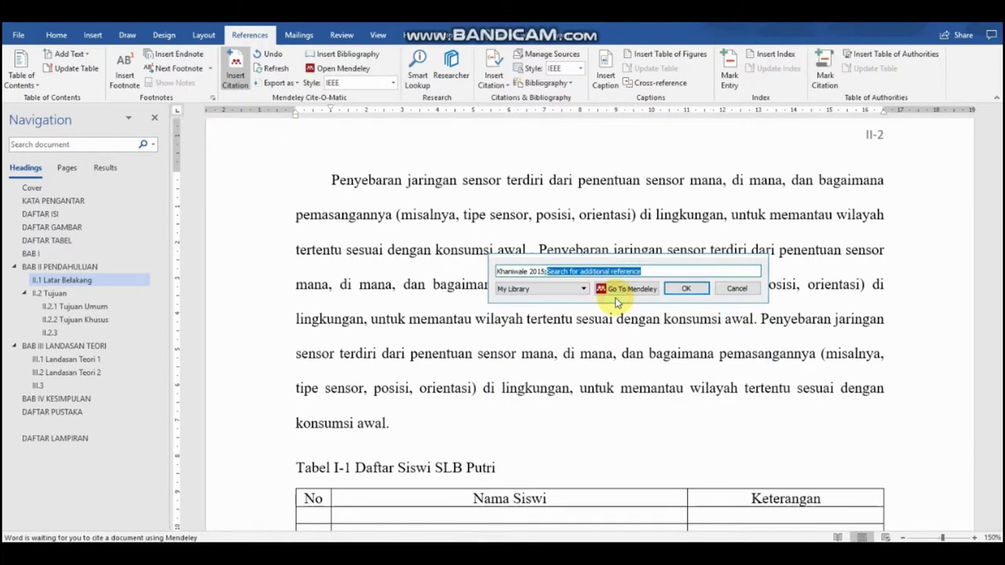
{"action": "left_click", "coordinate": [682, 290]}
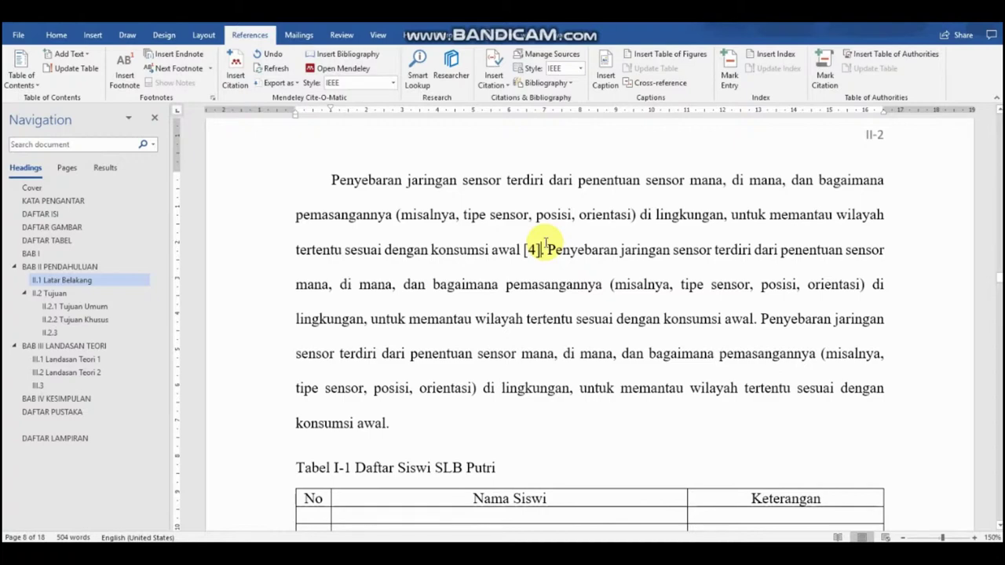
Insert the Mendeley bibliography, references [1] to [5], on a new line below the DAFTAR PUSTAKA heading
{"action": "scroll", "coordinate": [539, 251], "scroll_direction": "down", "scroll_amount": 5}
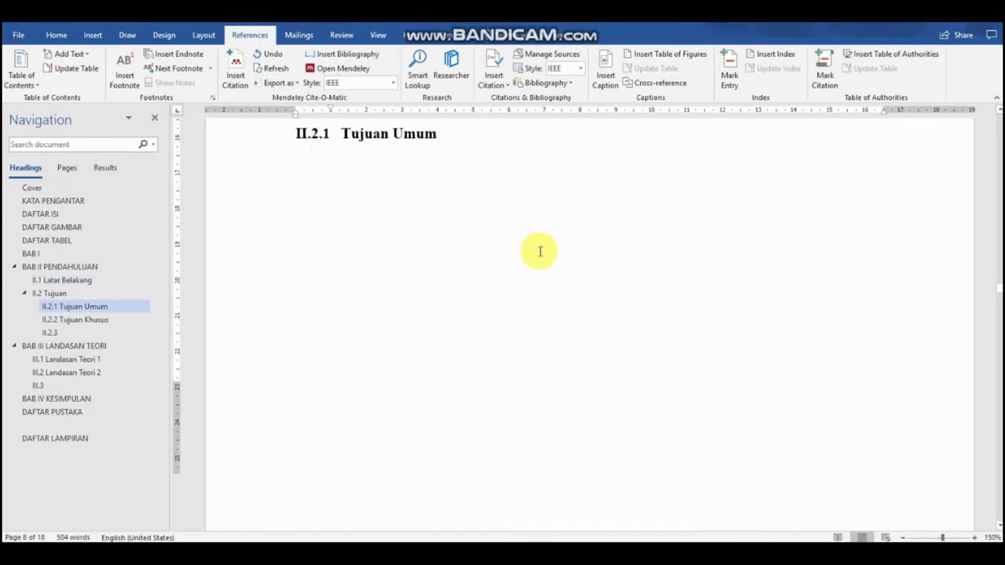
{"action": "scroll", "coordinate": [539, 251], "scroll_direction": "down", "scroll_amount": 5}
{"action": "scroll", "coordinate": [538, 251], "scroll_direction": "down", "scroll_amount": 5}
{"action": "scroll", "coordinate": [539, 251], "scroll_direction": "down", "scroll_amount": 5}
{"action": "scroll", "coordinate": [538, 253], "scroll_direction": "down", "scroll_amount": 5}
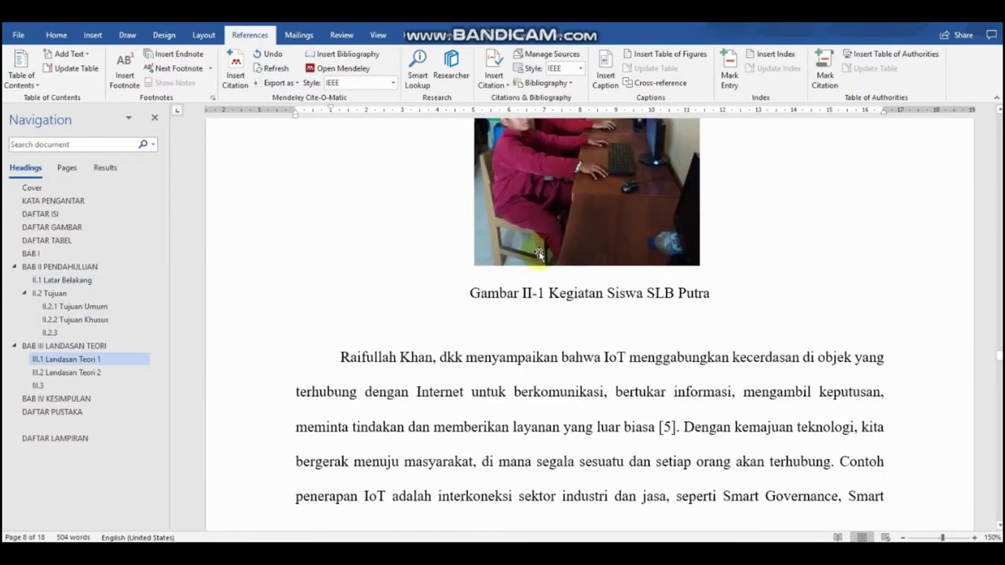
{"action": "scroll", "coordinate": [539, 251], "scroll_direction": "down", "scroll_amount": 5}
{"action": "scroll", "coordinate": [540, 250], "scroll_direction": "down", "scroll_amount": 5}
{"action": "scroll", "coordinate": [542, 248], "scroll_direction": "down", "scroll_amount": 5}
{"action": "scroll", "coordinate": [542, 247], "scroll_direction": "down", "scroll_amount": 5}
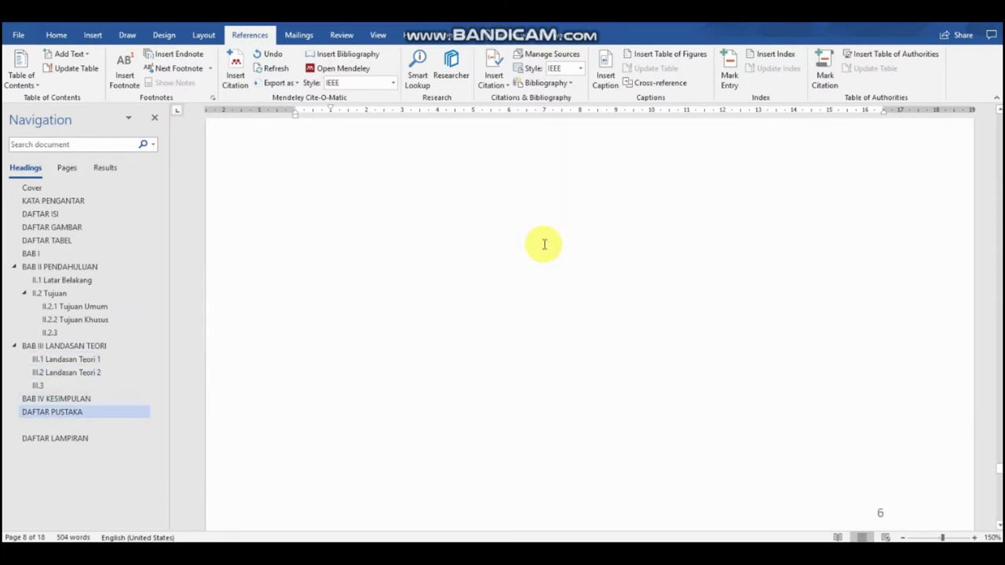
{"action": "scroll", "coordinate": [543, 244], "scroll_direction": "down", "scroll_amount": 5}
{"action": "scroll", "coordinate": [533, 267], "scroll_direction": "down", "scroll_amount": 5}
{"action": "scroll", "coordinate": [515, 285], "scroll_direction": "down", "scroll_amount": 5}
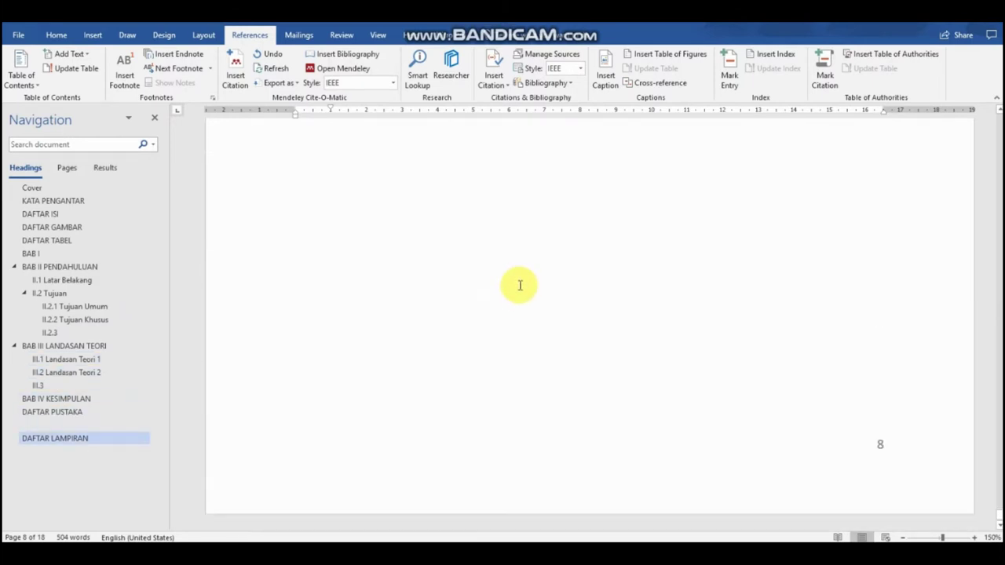
{"action": "scroll", "coordinate": [520, 281], "scroll_direction": "down", "scroll_amount": 5}
{"action": "scroll", "coordinate": [522, 276], "scroll_direction": "down", "scroll_amount": 5}
{"action": "scroll", "coordinate": [524, 287], "scroll_direction": "up", "scroll_amount": 5}
{"action": "scroll", "coordinate": [527, 295], "scroll_direction": "up", "scroll_amount": 5}
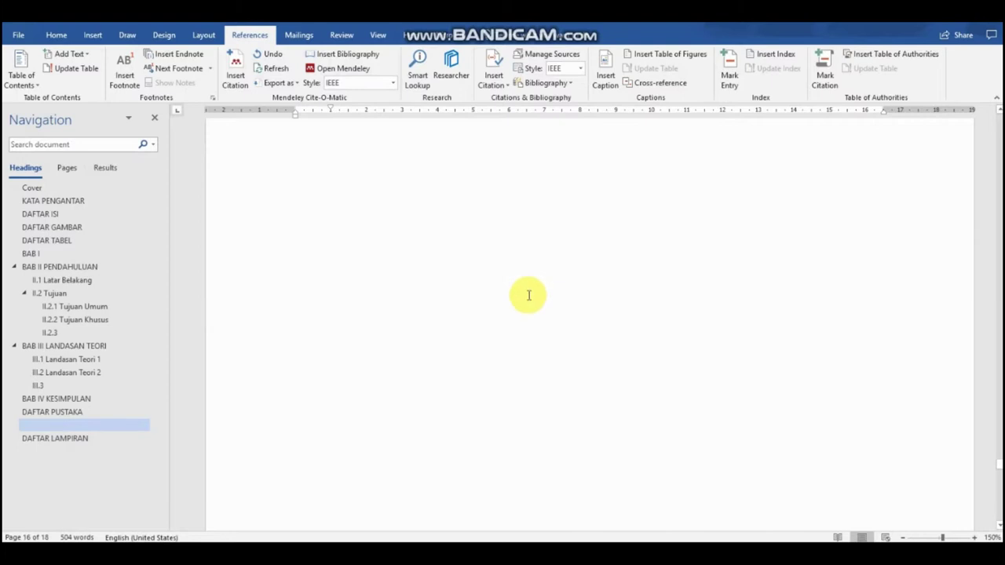
{"action": "scroll", "coordinate": [527, 291], "scroll_direction": "up", "scroll_amount": 5}
{"action": "left_click", "coordinate": [688, 259]}
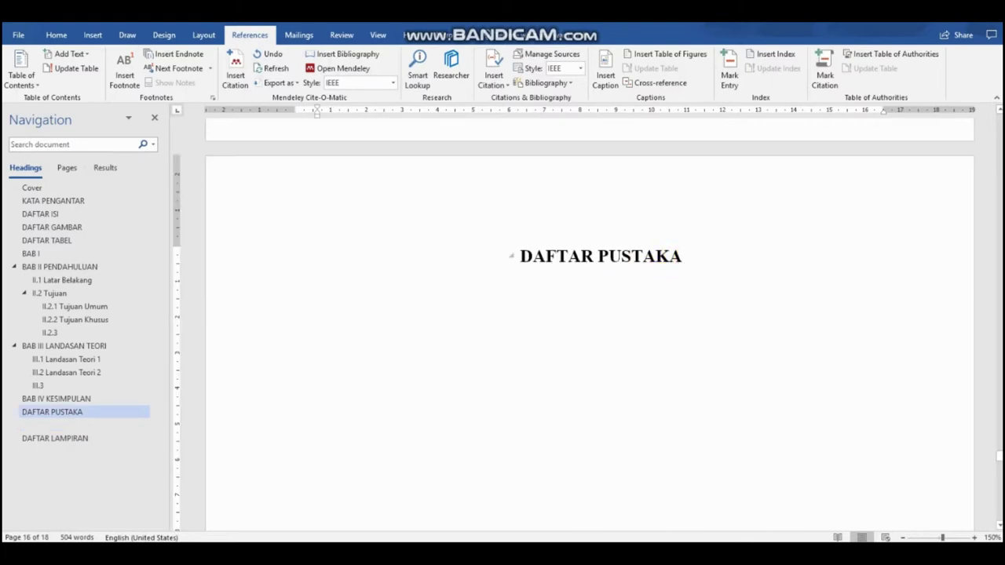
{"action": "left_click", "coordinate": [309, 313]}
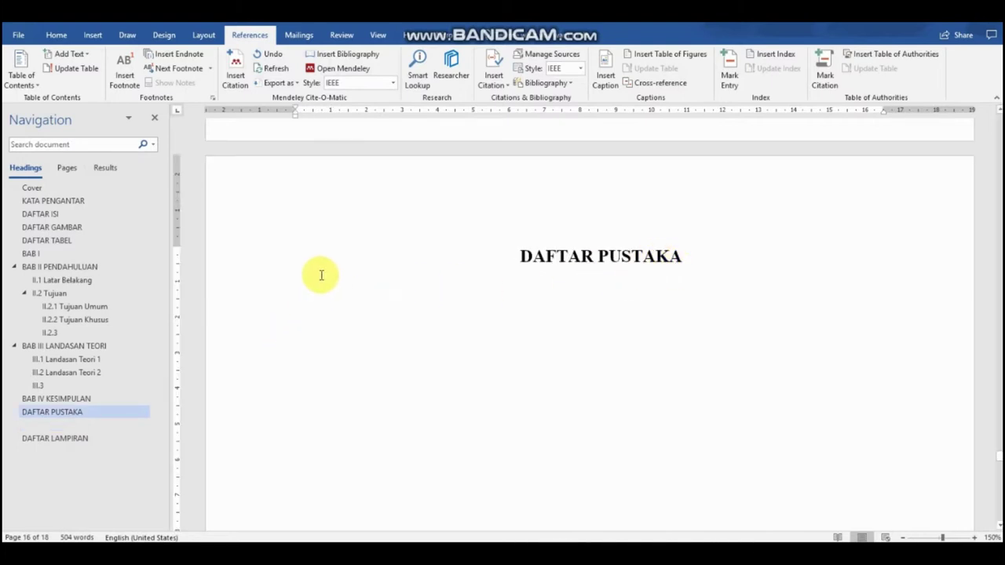
{"action": "left_click", "coordinate": [330, 60]}
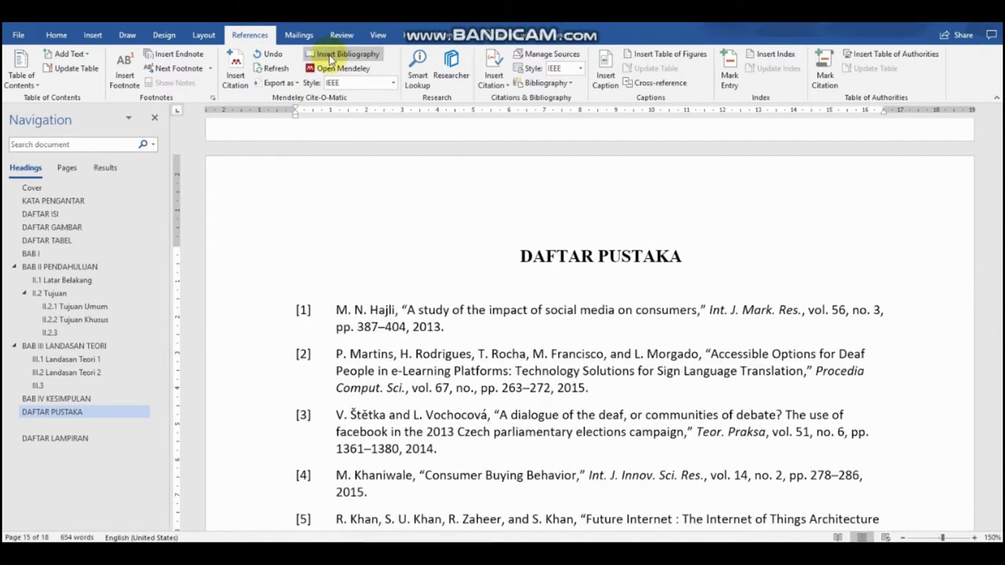
Switch the citation style to American Political Science Association and select the bibliography entries
{"action": "left_click", "coordinate": [365, 82]}
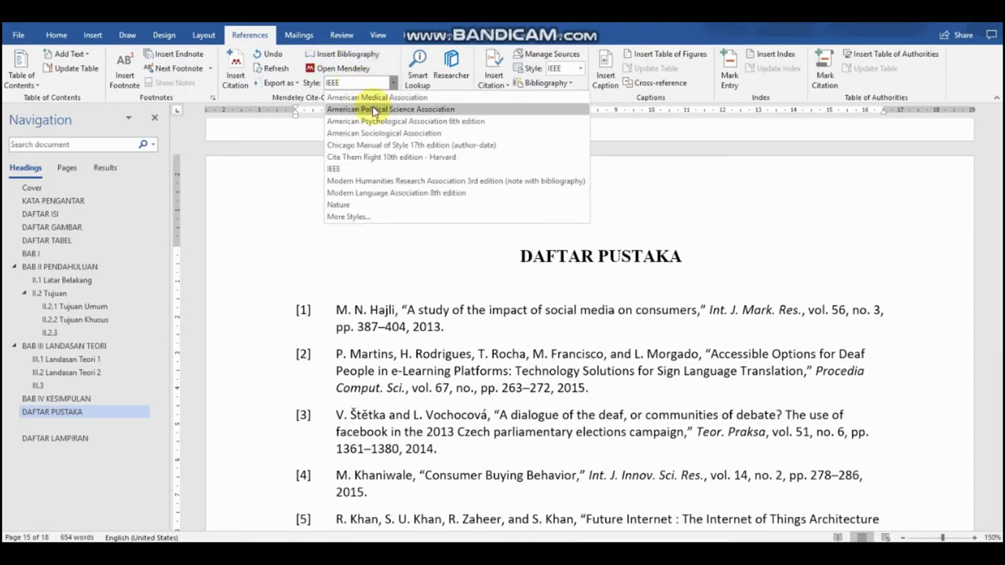
{"action": "left_click", "coordinate": [373, 108]}
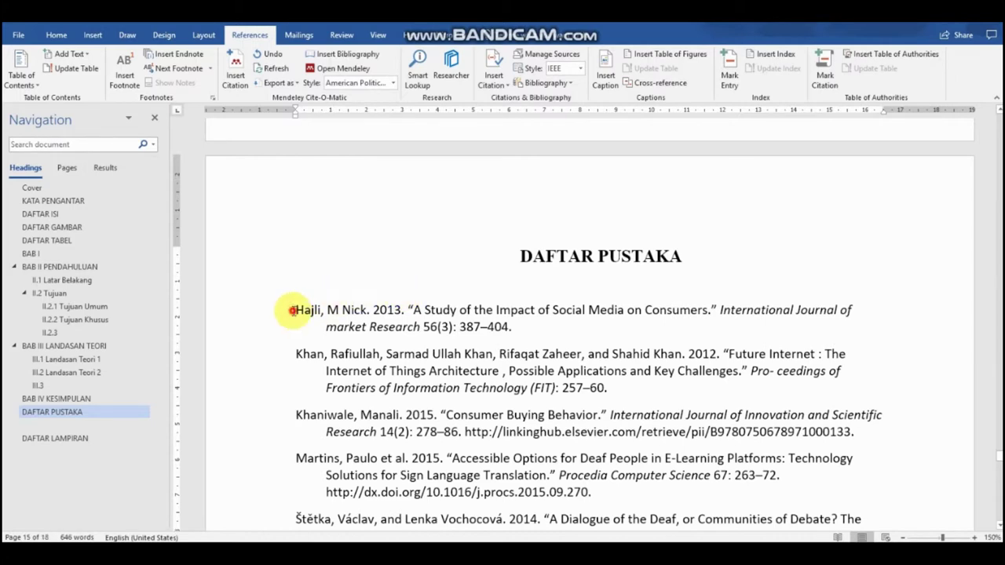
{"action": "left_click_drag", "start_coordinate": [292, 311], "coordinate": [773, 494]}
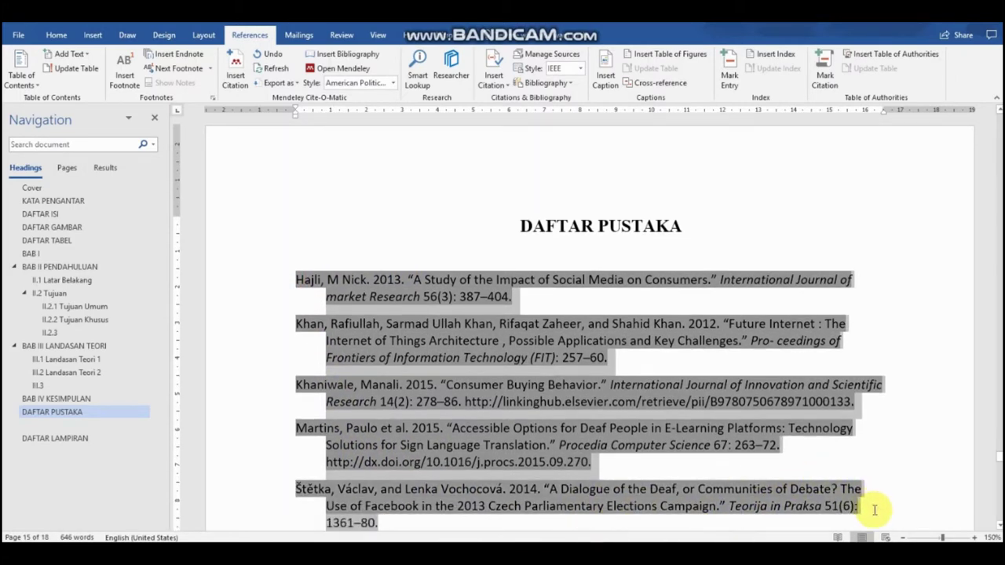
Format the bibliography in Times New Roman, size 12, with justified paragraphs
{"action": "left_click", "coordinate": [57, 35]}
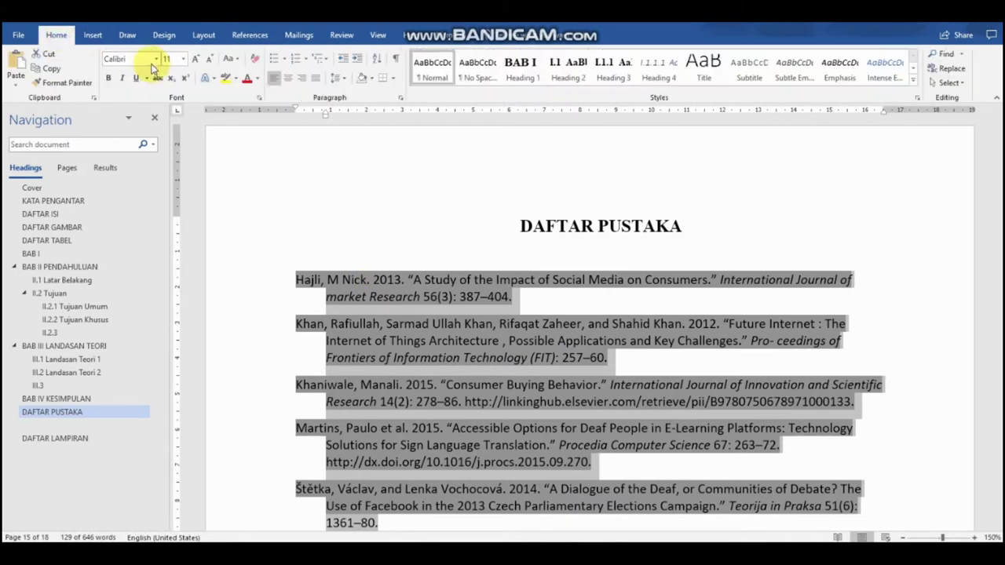
{"action": "left_click", "coordinate": [155, 60]}
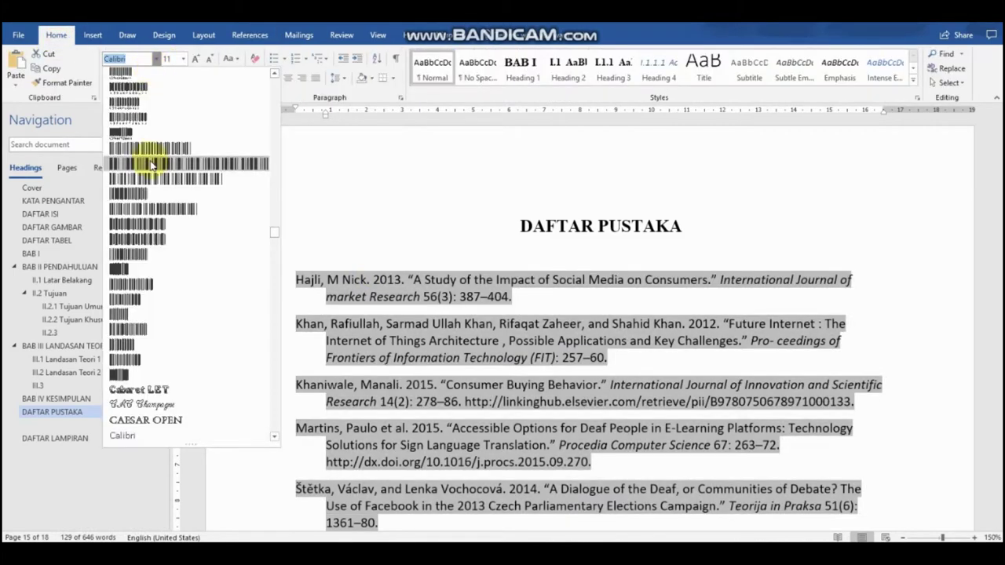
{"action": "scroll", "coordinate": [181, 323], "scroll_direction": "down", "scroll_amount": 10}
{"action": "left_click", "coordinate": [130, 59]}
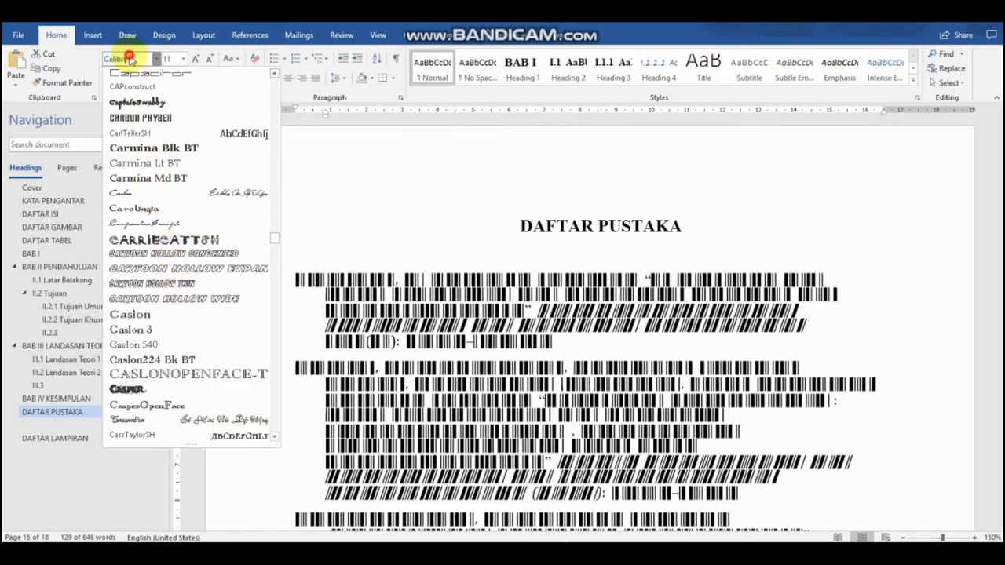
{"action": "left_click_drag", "start_coordinate": [129, 58], "coordinate": [100, 67]}
{"action": "type", "text": "times"}
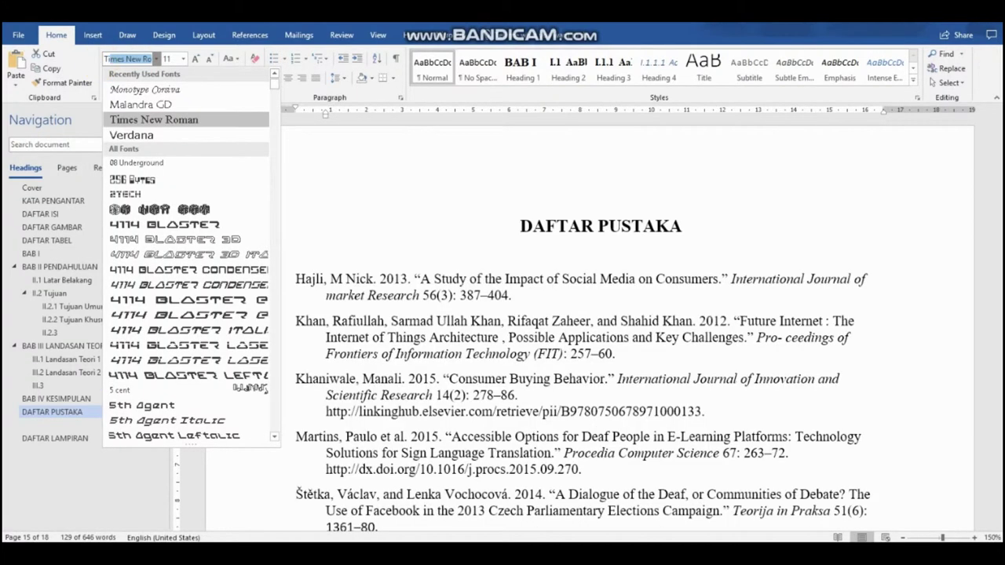
{"action": "left_click", "coordinate": [196, 119]}
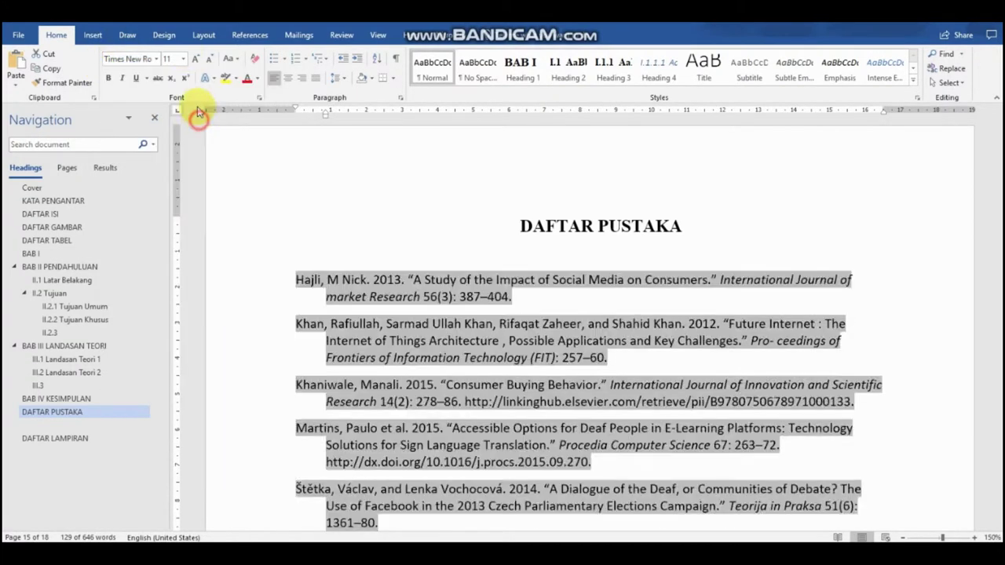
{"action": "left_click", "coordinate": [183, 59]}
{"action": "left_click", "coordinate": [168, 119]}
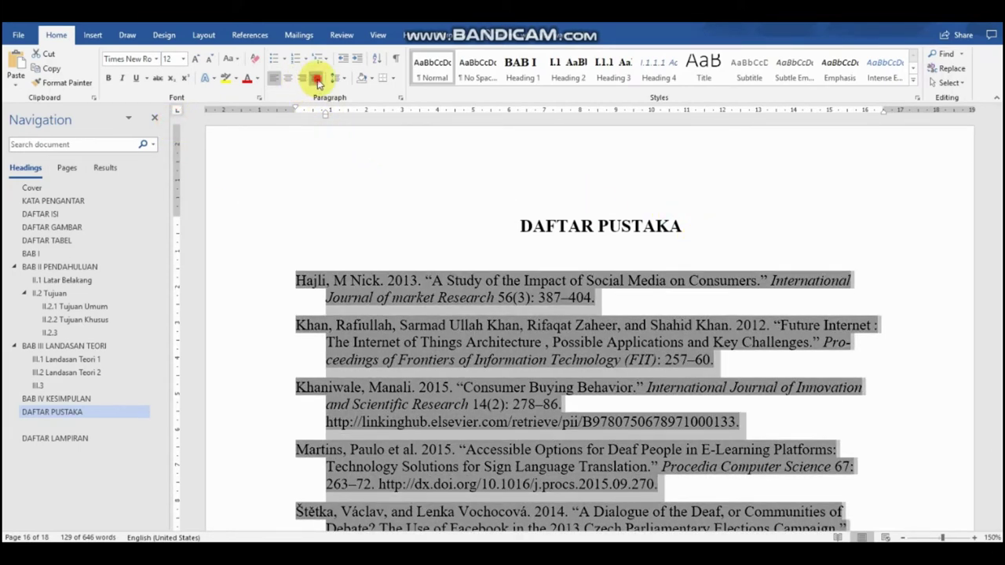
{"action": "left_click", "coordinate": [315, 77]}
{"action": "left_click", "coordinate": [697, 228]}
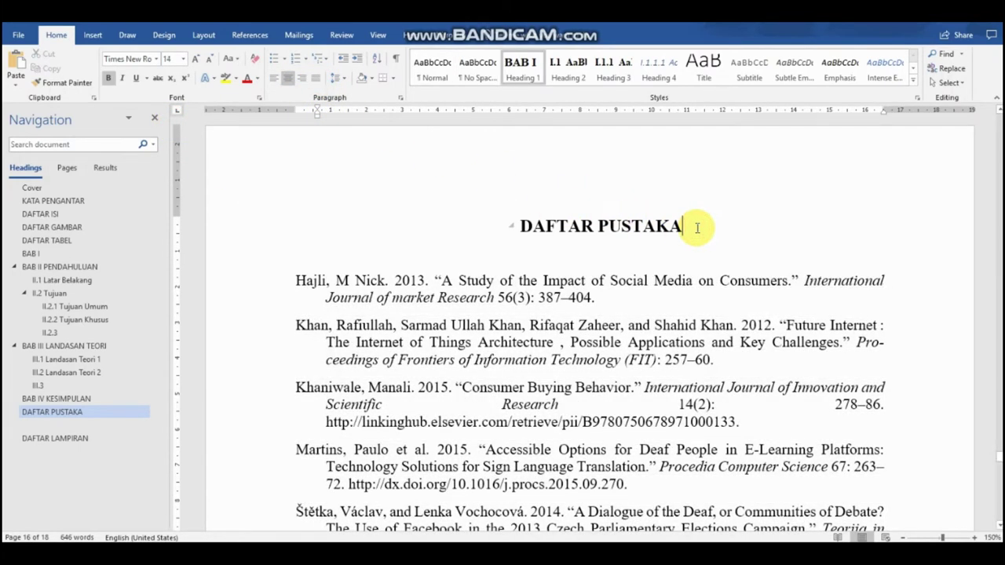
Left-align the bibliography entry with the long link so its words no longer spread apart
{"action": "scroll", "coordinate": [664, 369], "scroll_direction": "down", "scroll_amount": 3}
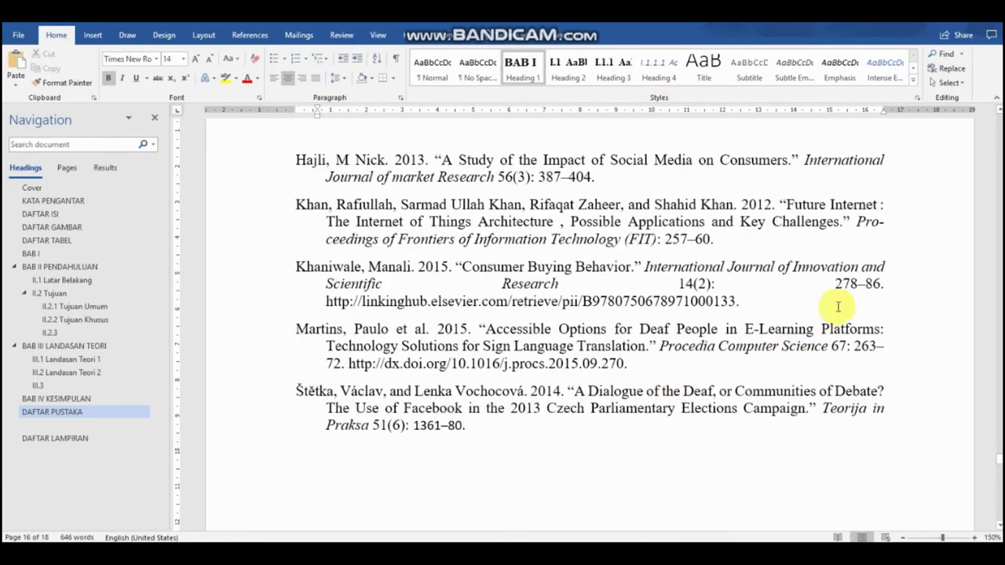
{"action": "left_click_drag", "start_coordinate": [467, 428], "coordinate": [461, 142]}
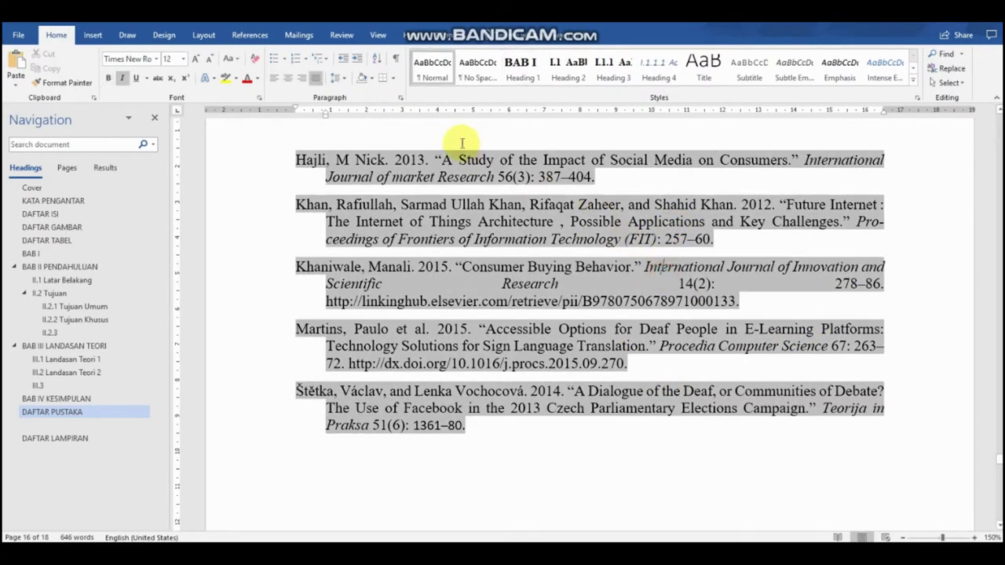
{"action": "left_click_drag", "start_coordinate": [287, 266], "coordinate": [271, 300]}
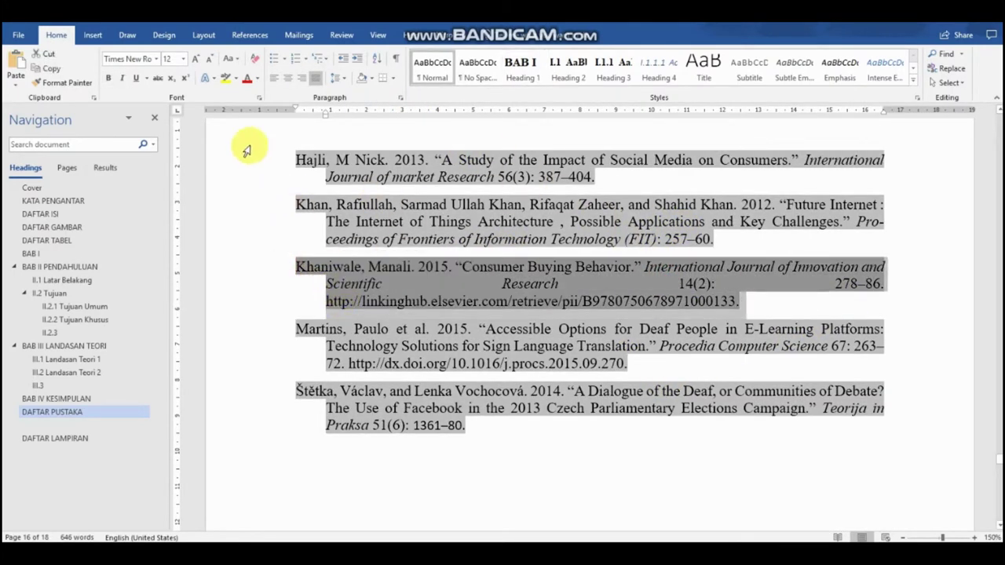
{"action": "left_click", "coordinate": [274, 80]}
{"action": "left_click", "coordinate": [648, 314]}
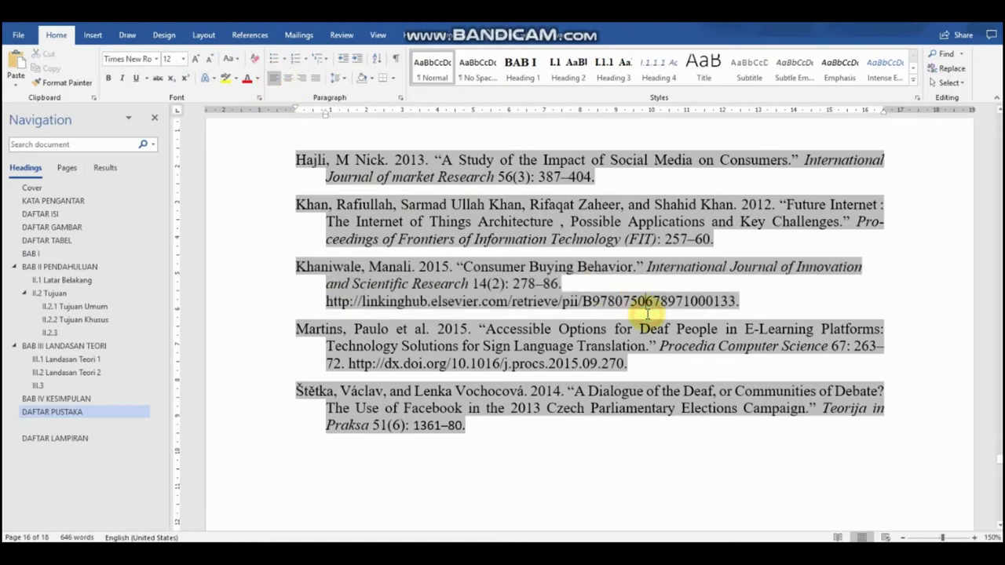
Scroll back up through the document to review the earlier pages
{"action": "scroll", "coordinate": [647, 314], "scroll_direction": "up", "scroll_amount": 3}
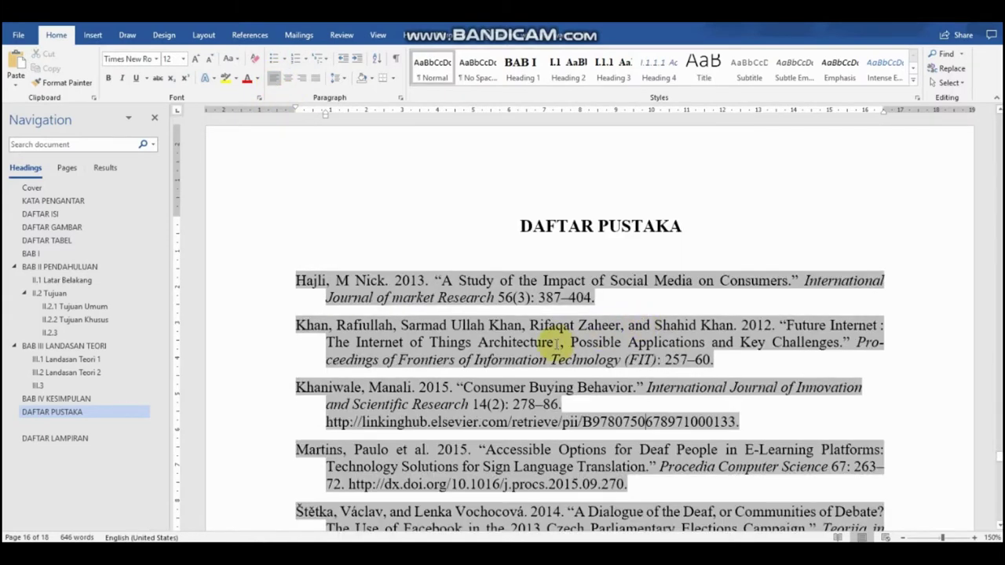
{"action": "scroll", "coordinate": [556, 344], "scroll_direction": "up", "scroll_amount": 6}
{"action": "scroll", "coordinate": [556, 351], "scroll_direction": "up", "scroll_amount": 5}
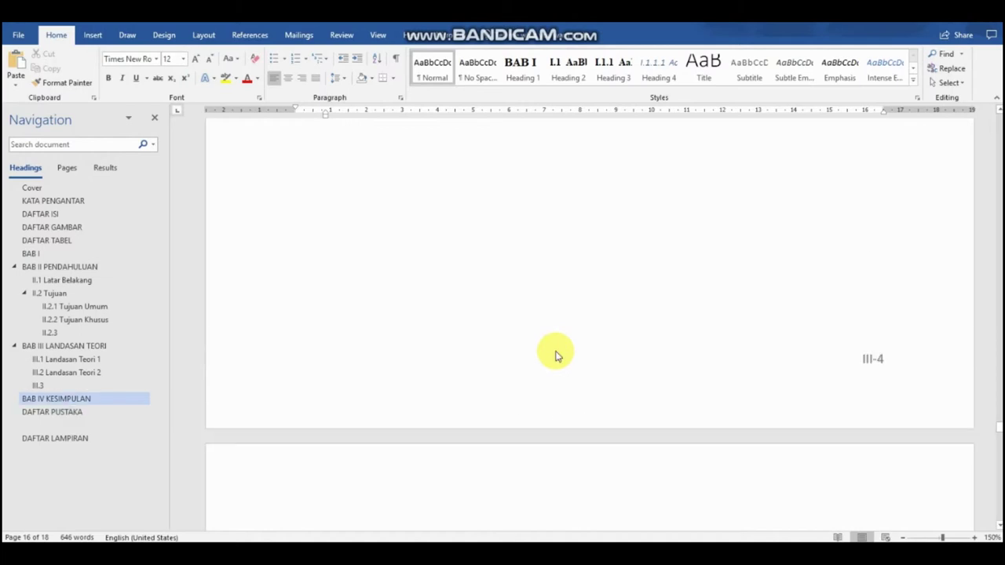
{"action": "scroll", "coordinate": [556, 351], "scroll_direction": "up", "scroll_amount": 5}
{"action": "scroll", "coordinate": [555, 351], "scroll_direction": "up", "scroll_amount": 3}
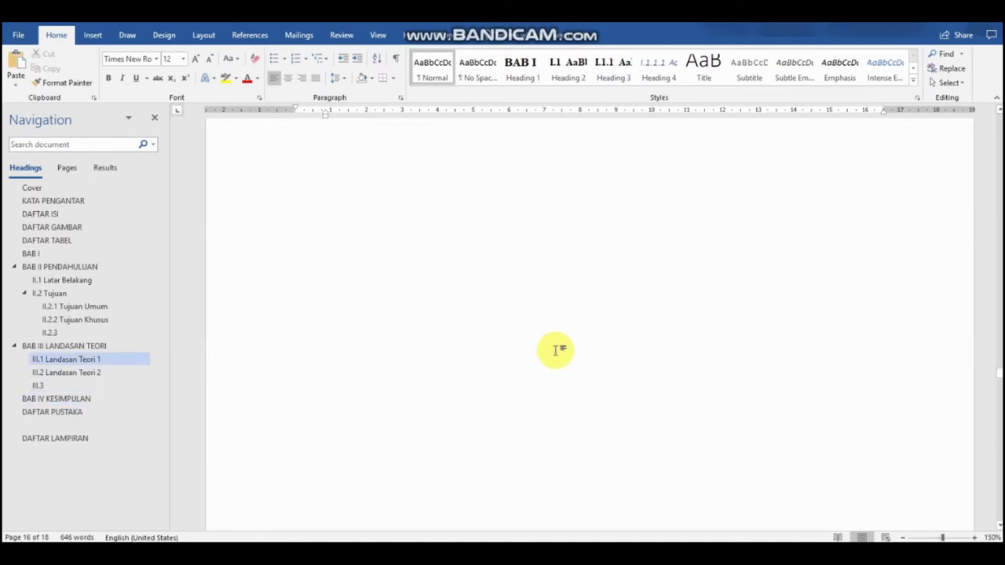
{"action": "scroll", "coordinate": [556, 350], "scroll_direction": "up", "scroll_amount": 3}
{"action": "scroll", "coordinate": [555, 350], "scroll_direction": "up", "scroll_amount": 3}
{"action": "scroll", "coordinate": [556, 351], "scroll_direction": "up", "scroll_amount": 3}
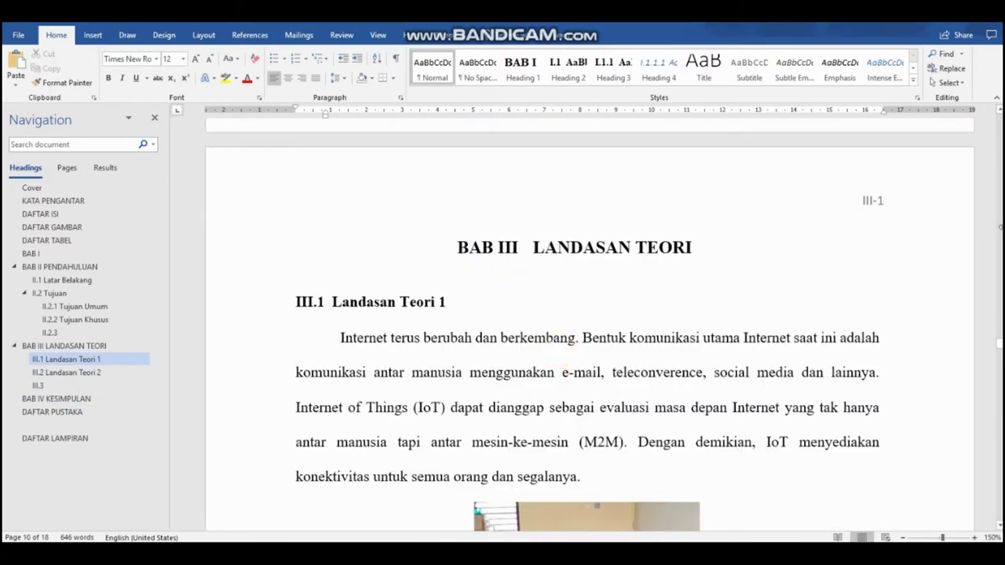
{"action": "left_click_drag", "start_coordinate": [998, 350], "coordinate": [993, 471]}
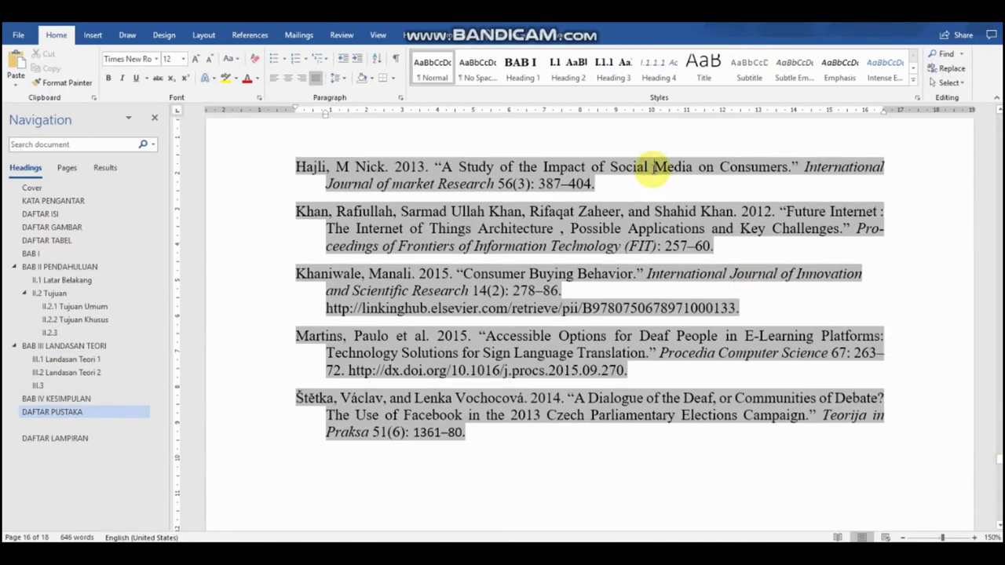
{"action": "scroll", "coordinate": [652, 169], "scroll_direction": "up", "scroll_amount": 2}
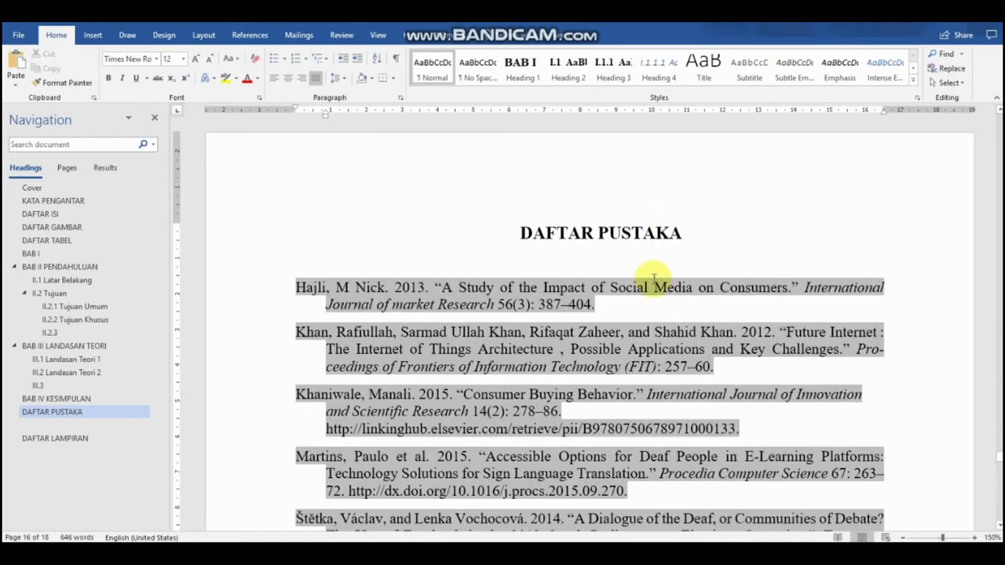